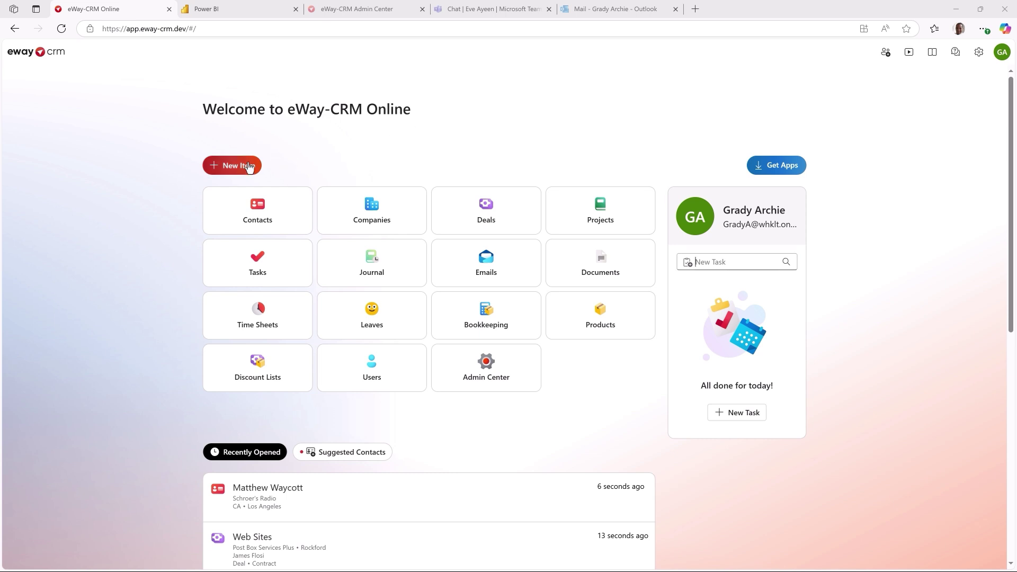
Create an Issued Proposal with subject 'Proposal', linked to the Company Server deal
{"action": "left_click", "coordinate": [232, 165]}
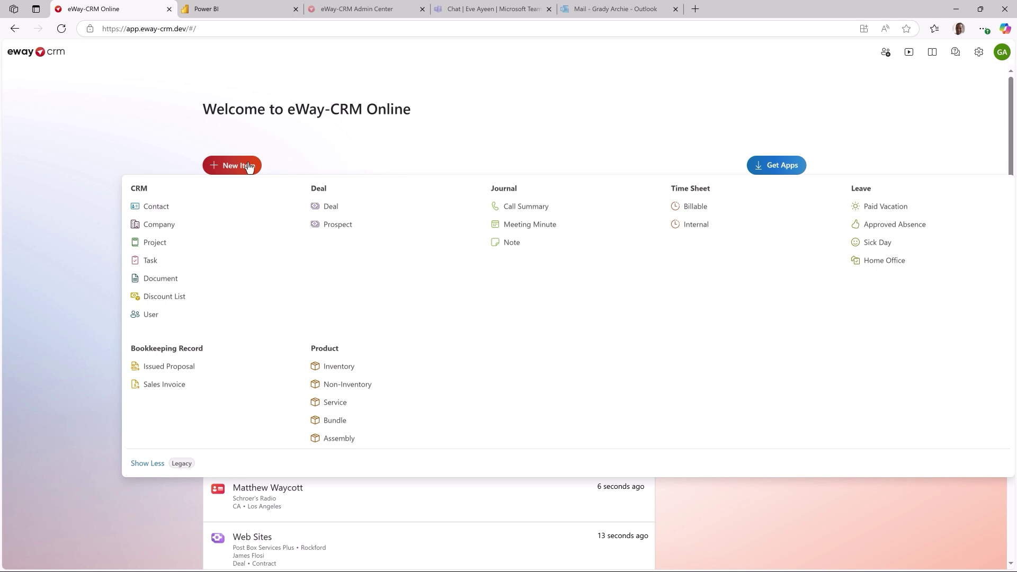
{"action": "left_click", "coordinate": [215, 373]}
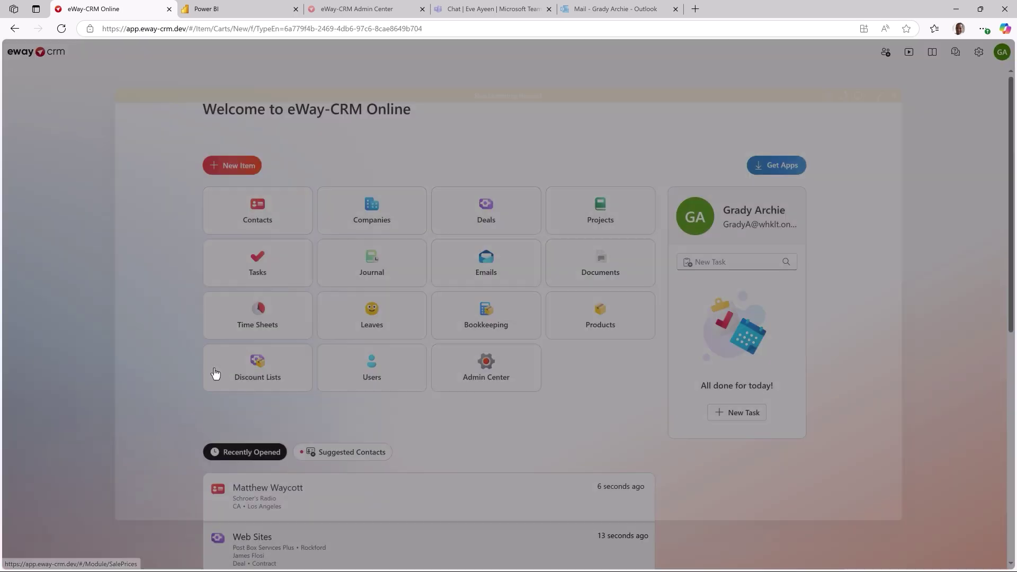
{"action": "type", "text": "Proposal"}
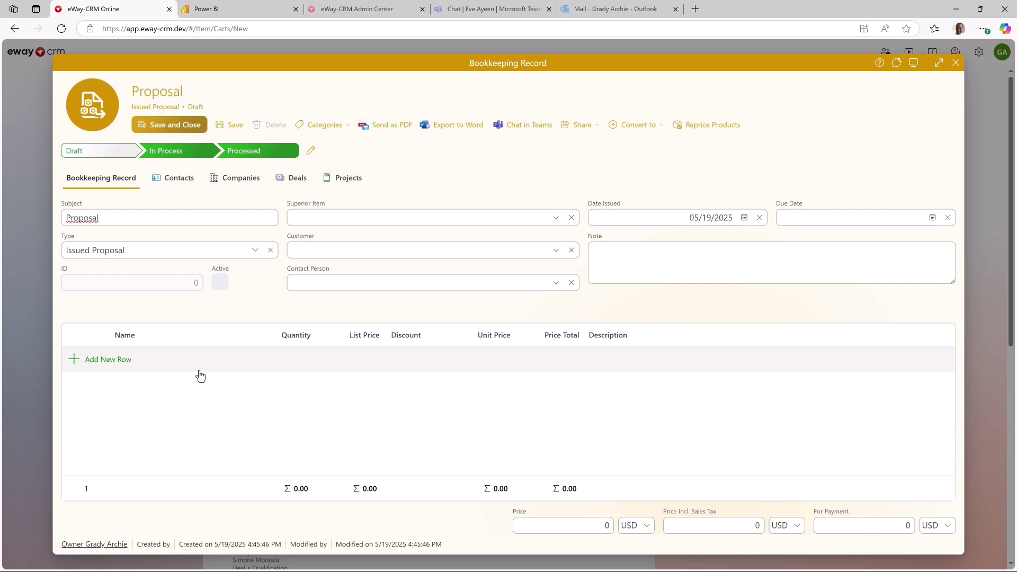
{"action": "left_click", "coordinate": [554, 220]}
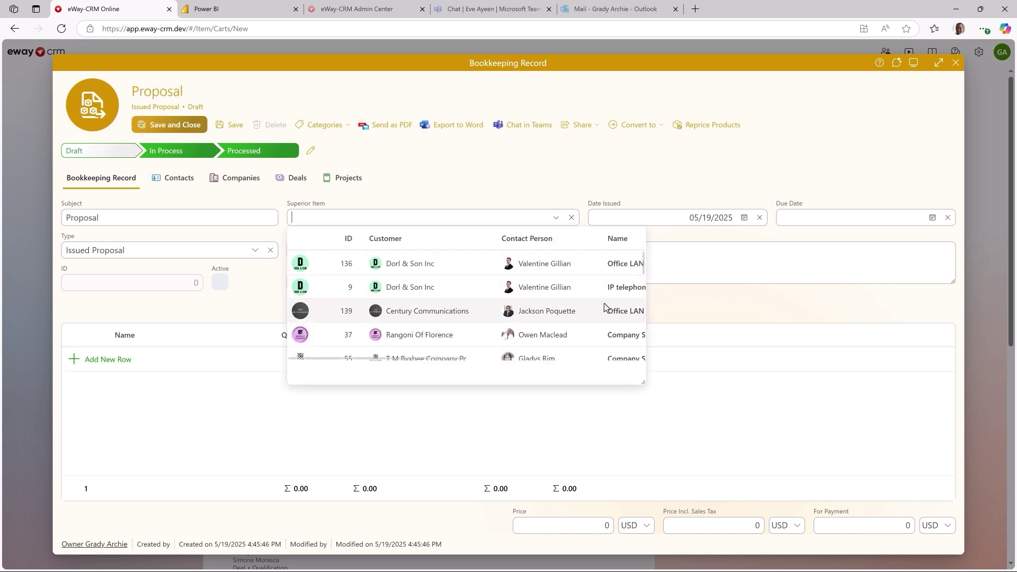
{"action": "left_click", "coordinate": [618, 336]}
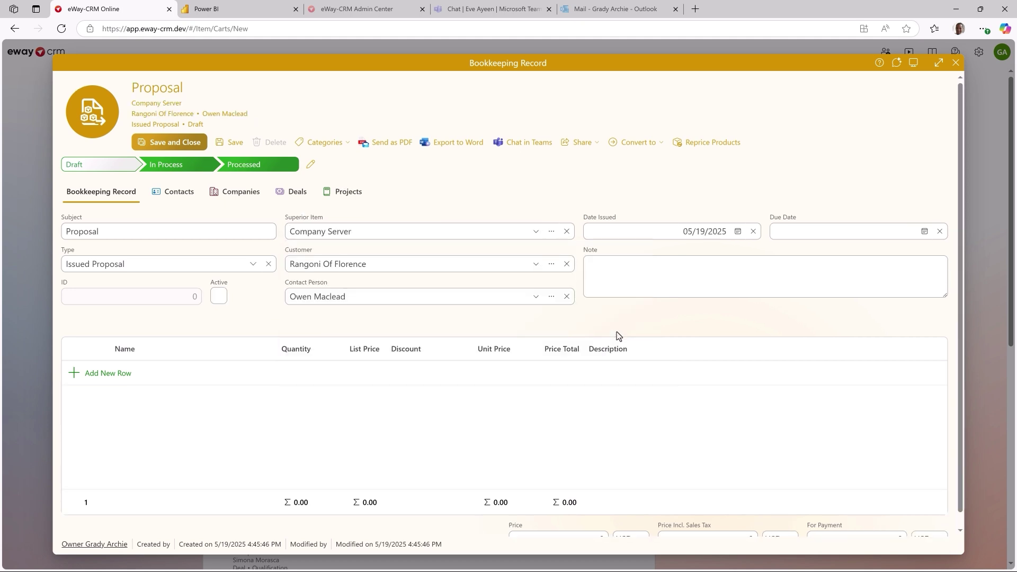
Add a DELL Server XP4523 line with quantity 2 and 20% discount
{"action": "left_click", "coordinate": [173, 376]}
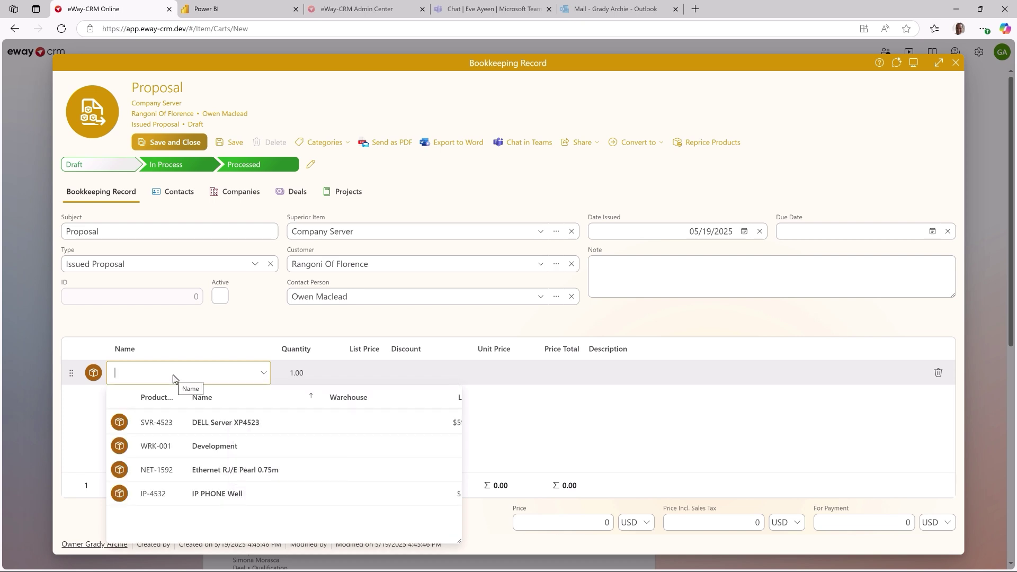
{"action": "left_click", "coordinate": [204, 422]}
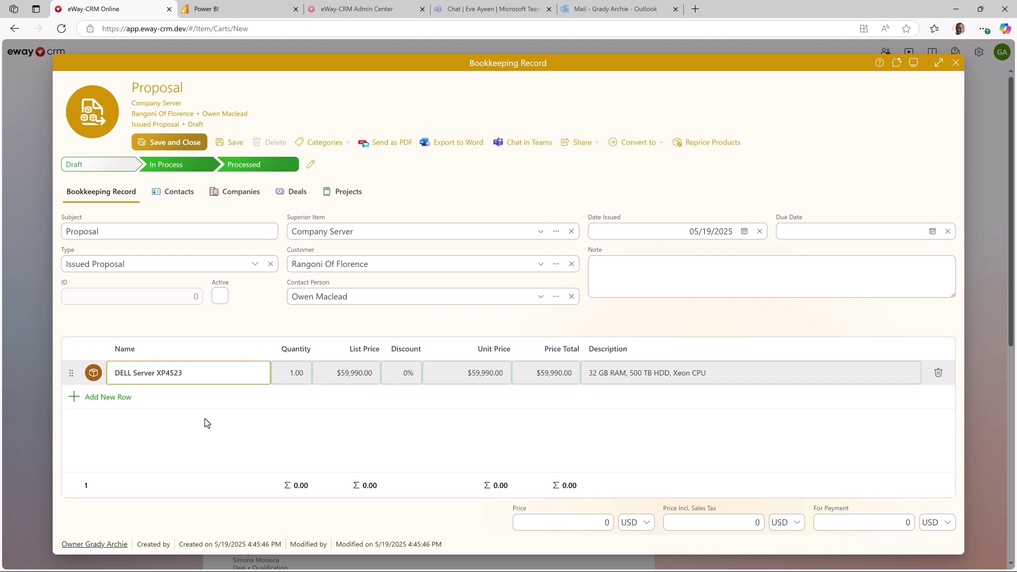
{"action": "key", "text": "Tab"}
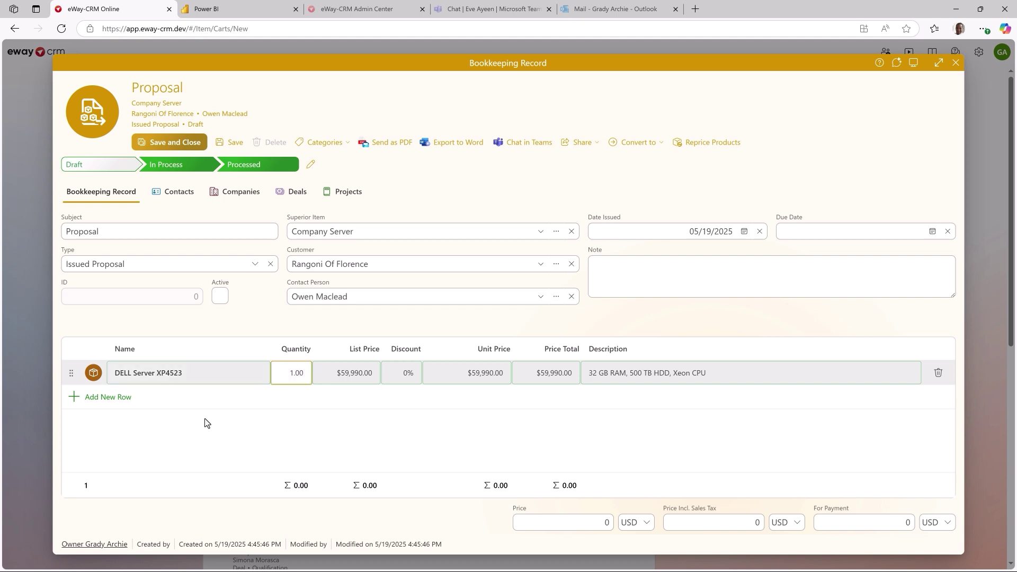
{"action": "type", "text": "2"}
{"action": "key", "text": "Tab"}
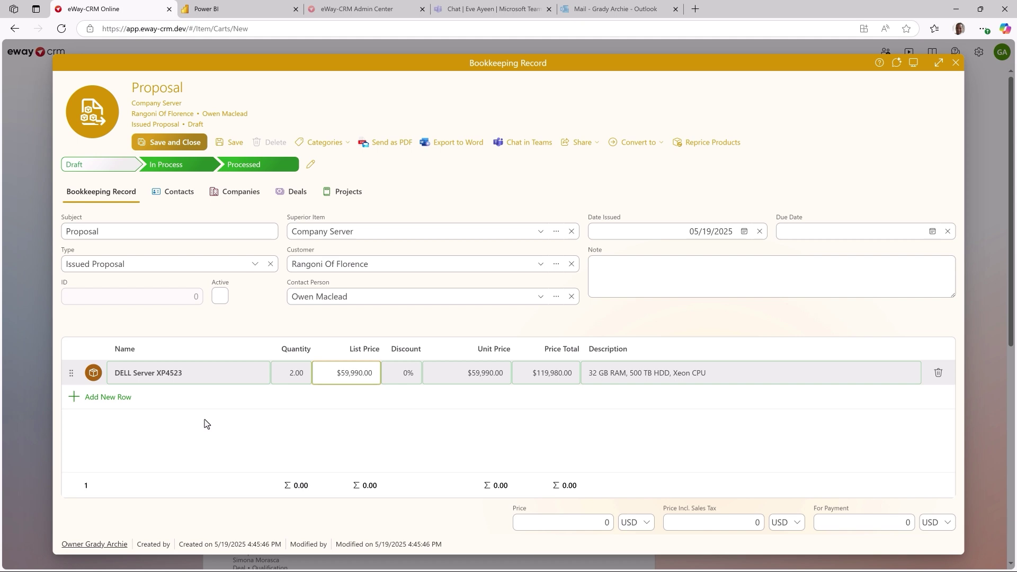
{"action": "key", "text": "Tab"}
{"action": "type", "text": "20"}
{"action": "key", "text": "Return"}
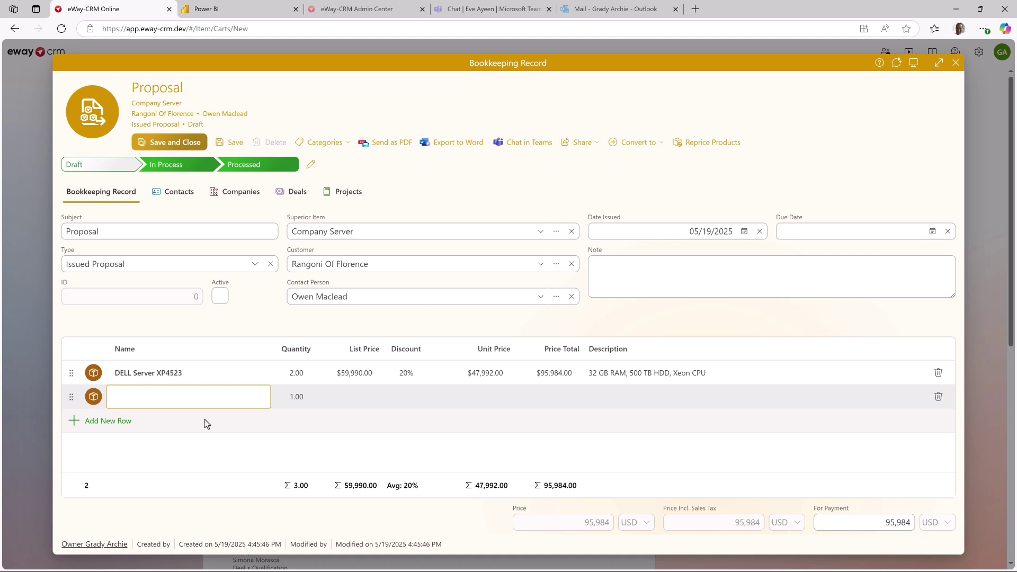
Add an Ethernet RJ/E Pearl 0.75m cable line with quantity 4
{"action": "left_click", "coordinate": [206, 399]}
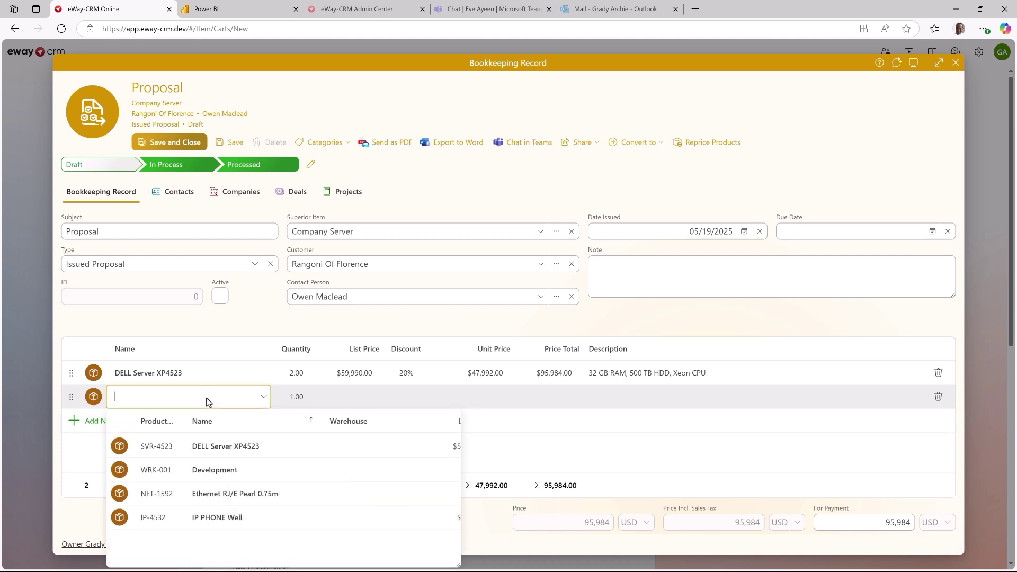
{"action": "left_click", "coordinate": [214, 494]}
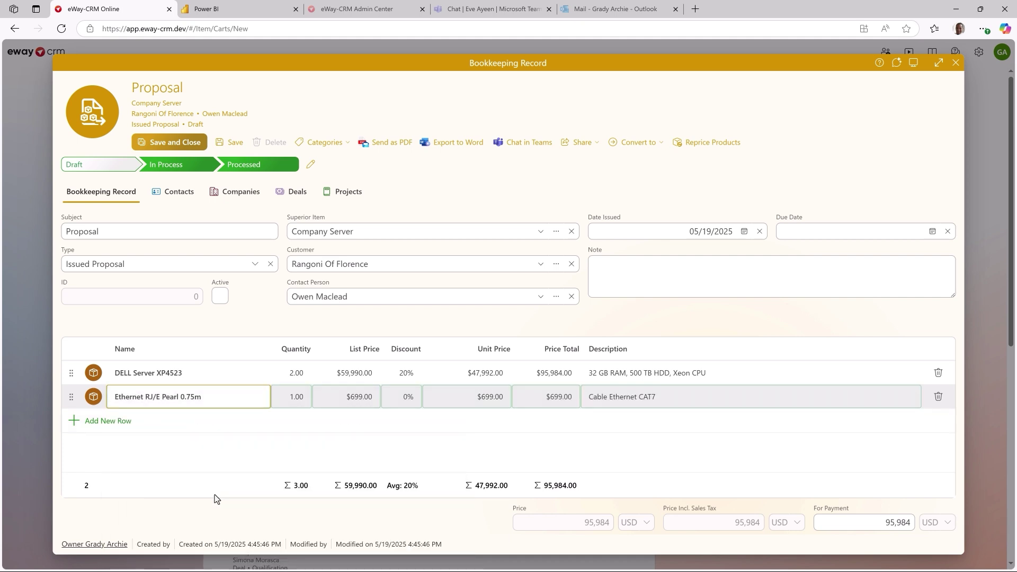
{"action": "key", "text": "Tab"}
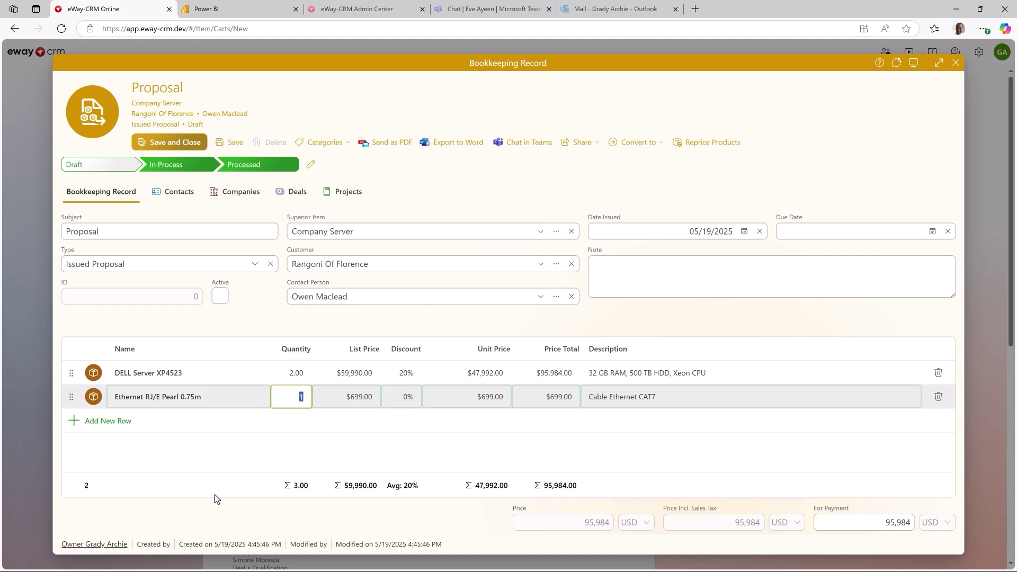
{"action": "type", "text": "4"}
{"action": "key", "text": "Return"}
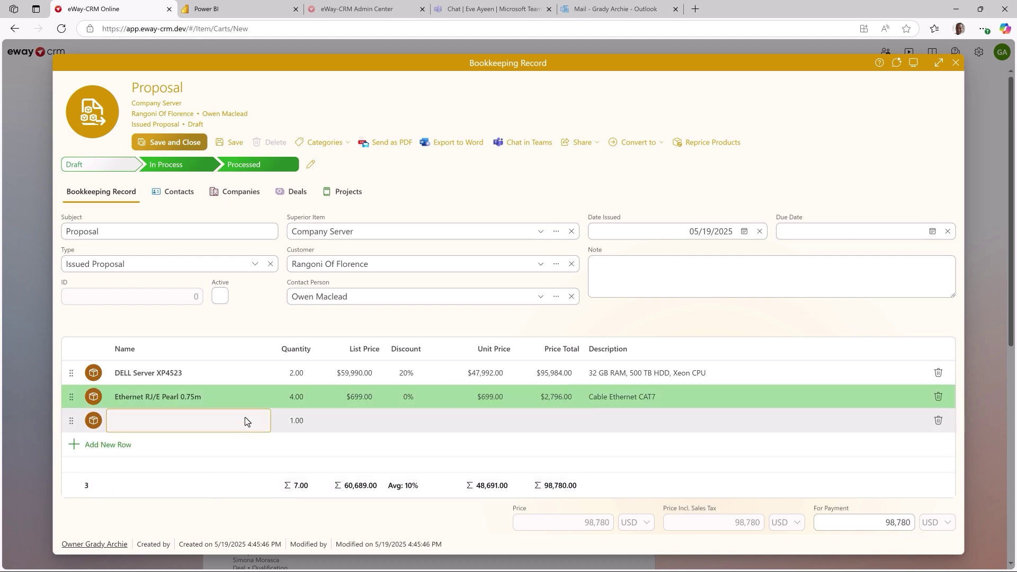
Add a third line using the Development product and rename it 'Installation'
{"action": "left_click", "coordinate": [245, 419]}
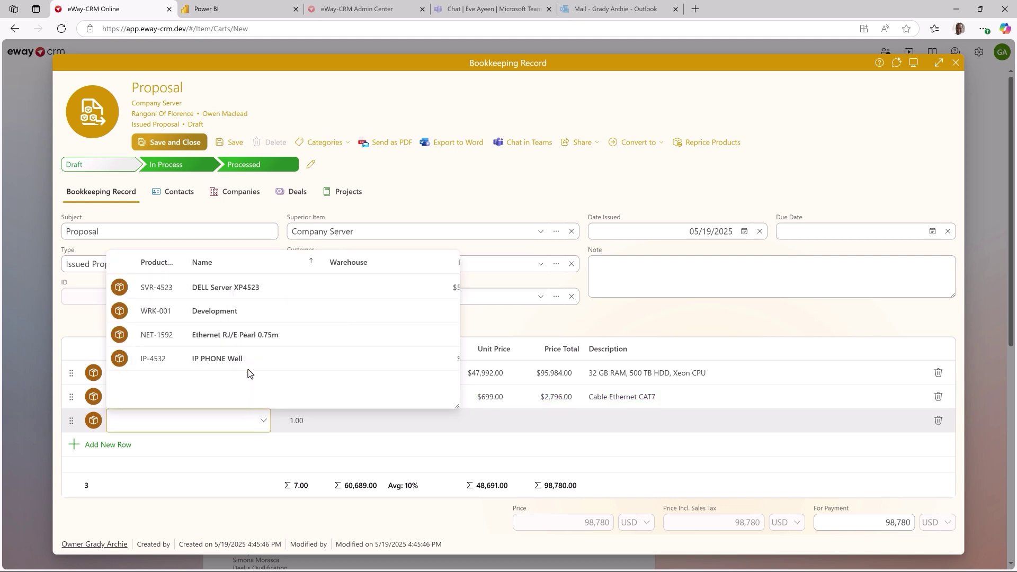
{"action": "left_click", "coordinate": [253, 316]}
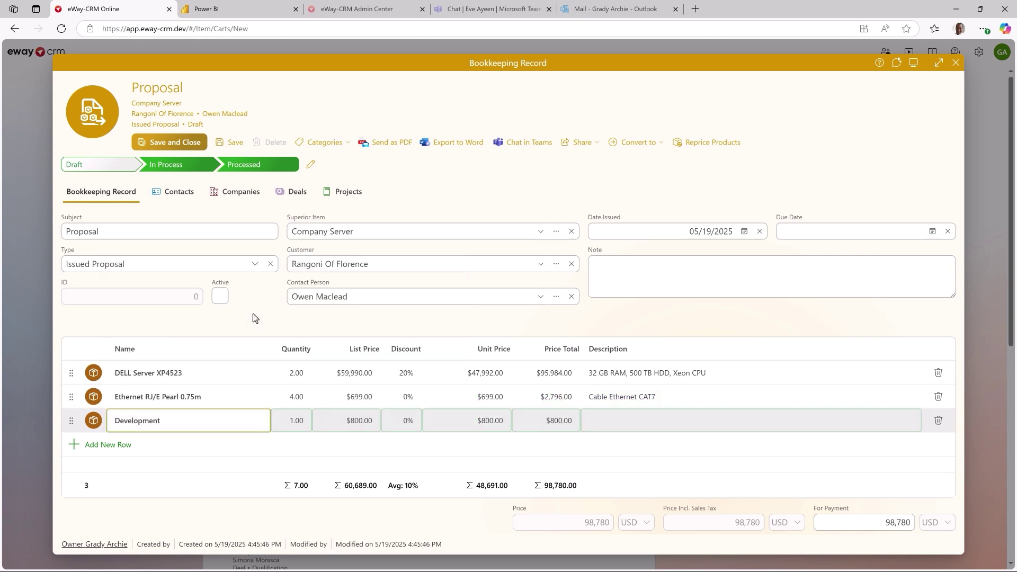
{"action": "left_click", "coordinate": [221, 420]}
{"action": "type", "text": "In"}
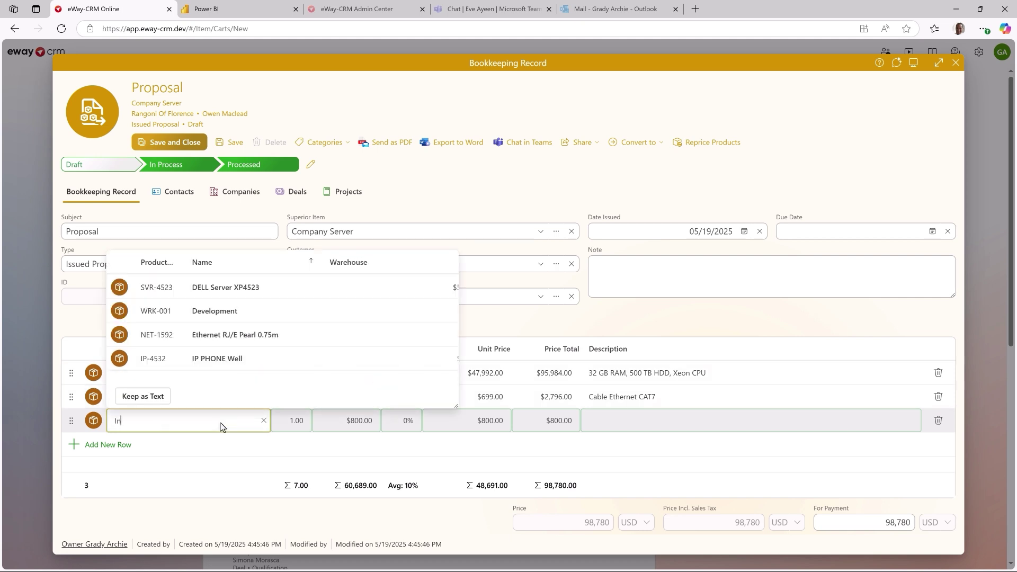
{"action": "type", "text": "stallation"}
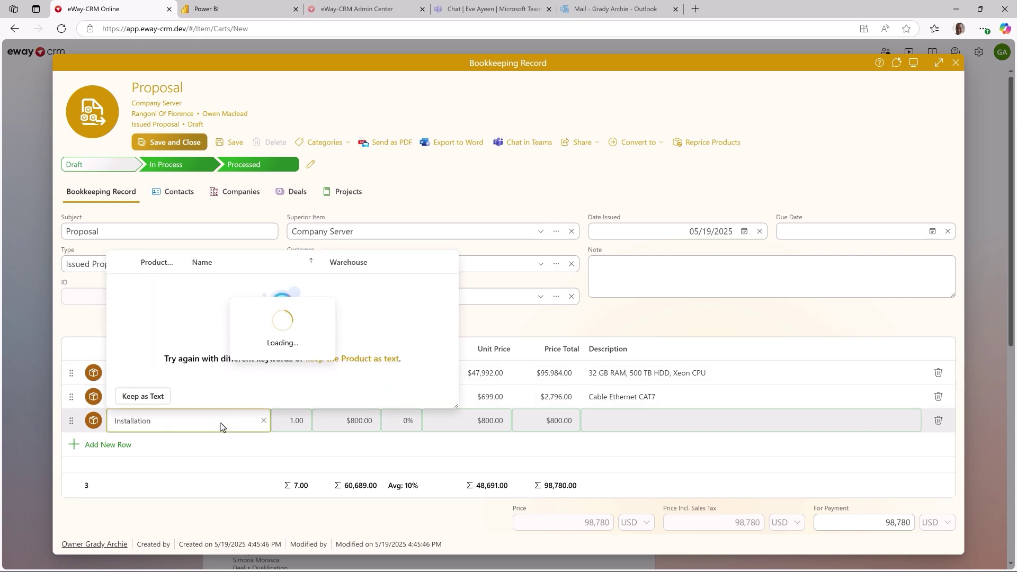
{"action": "left_click", "coordinate": [207, 466]}
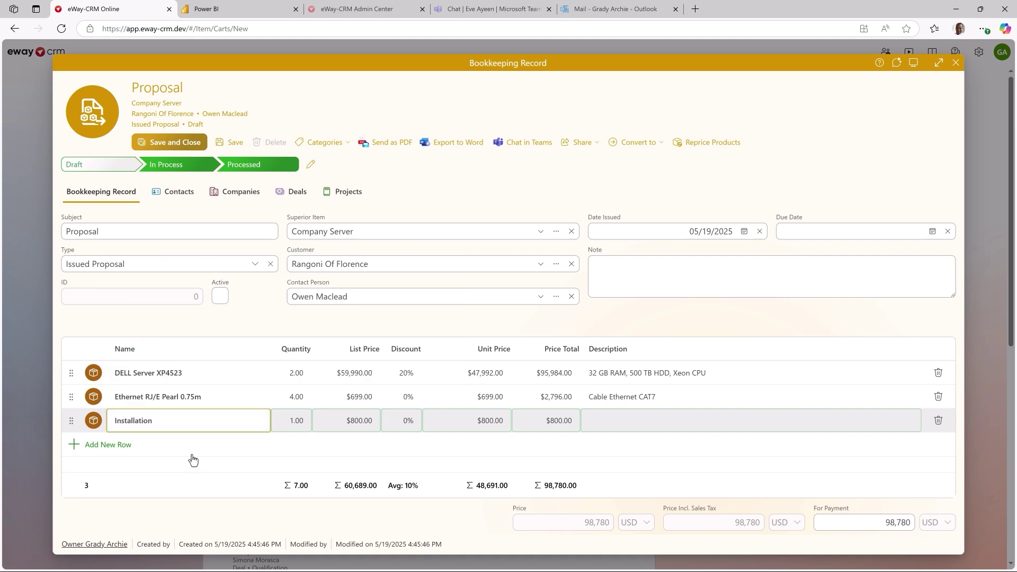
Move the Installation line up, then insert and delete an empty line above it
{"action": "left_click_drag", "start_coordinate": [70, 422], "coordinate": [74, 370]}
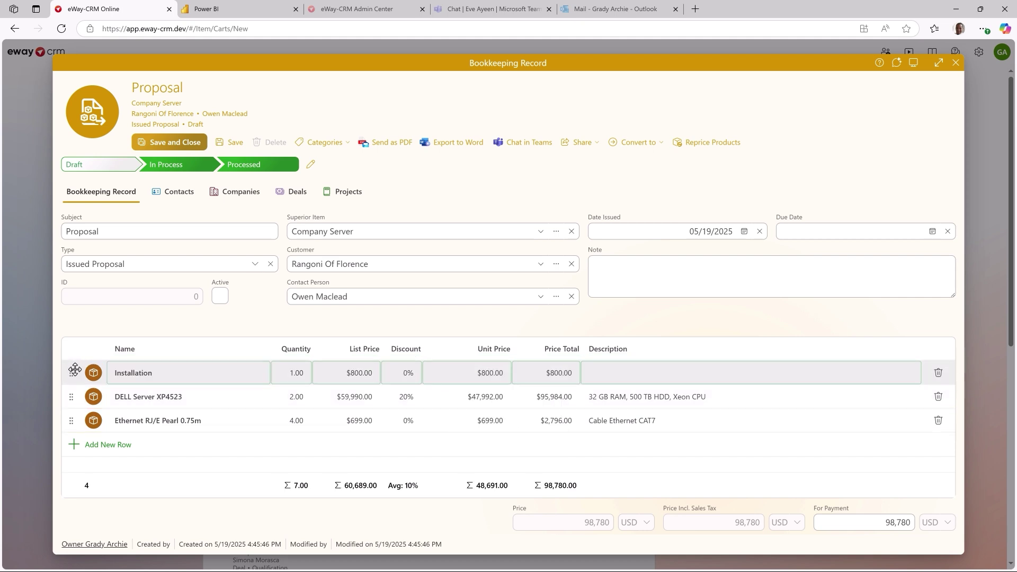
{"action": "right_click", "coordinate": [109, 370]}
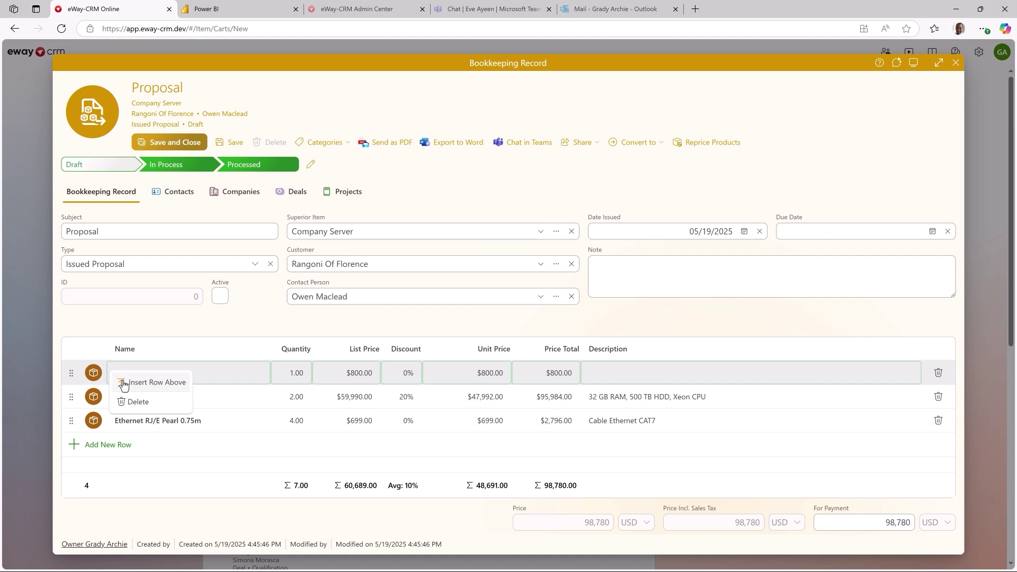
{"action": "left_click", "coordinate": [124, 382]}
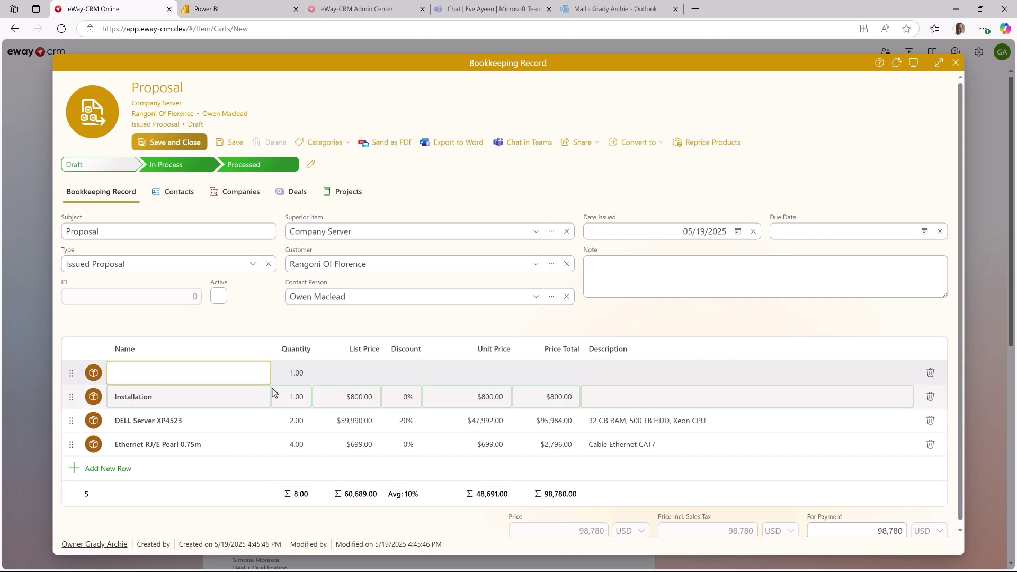
{"action": "left_click", "coordinate": [926, 373]}
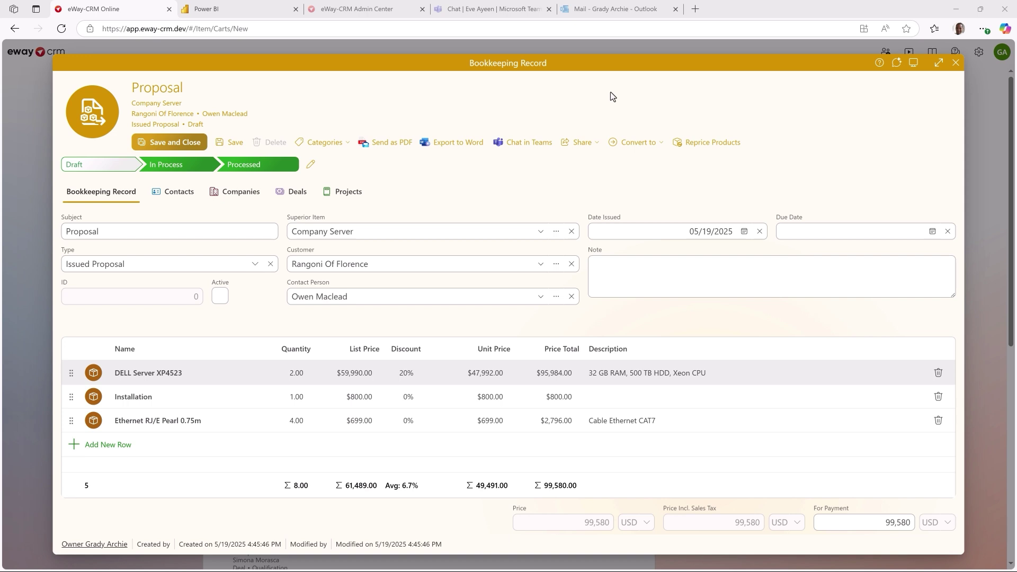
Save the proposal, export it to Word and open the downloaded document
{"action": "left_click", "coordinate": [469, 144]}
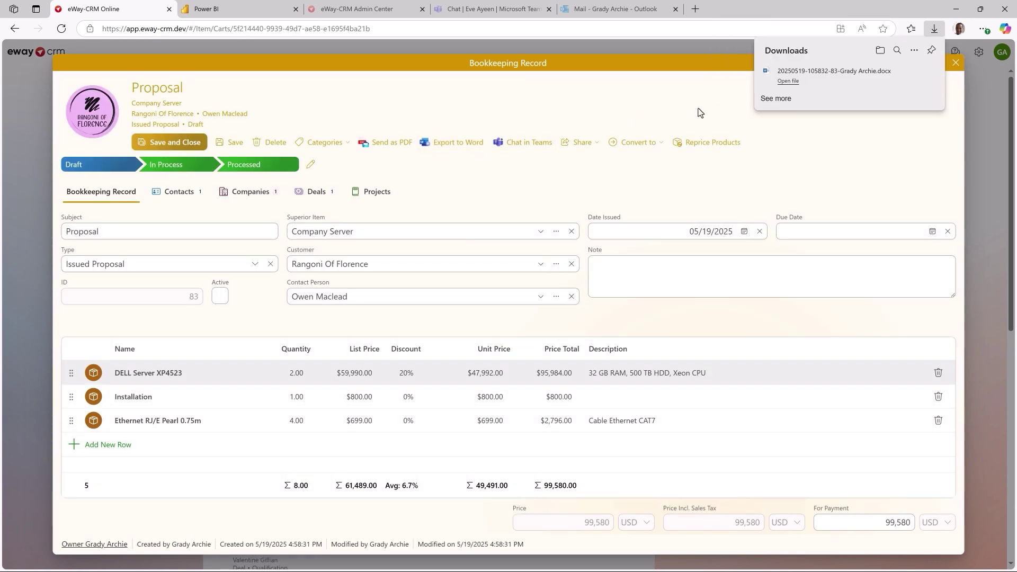
{"action": "left_click", "coordinate": [789, 82]}
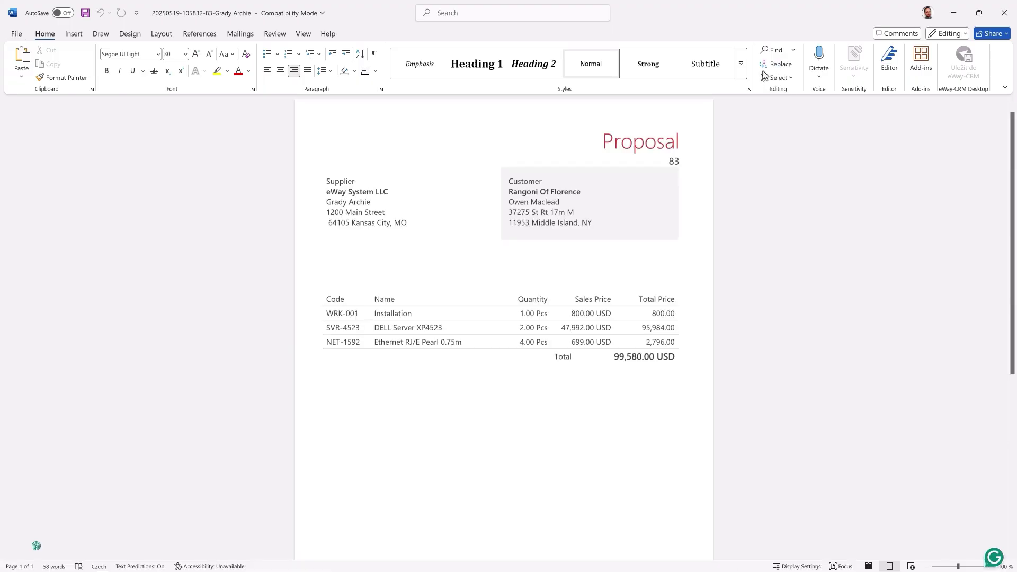
Close the exported Word proposal totalling 99,580.00 USD
{"action": "left_click", "coordinate": [1000, 17]}
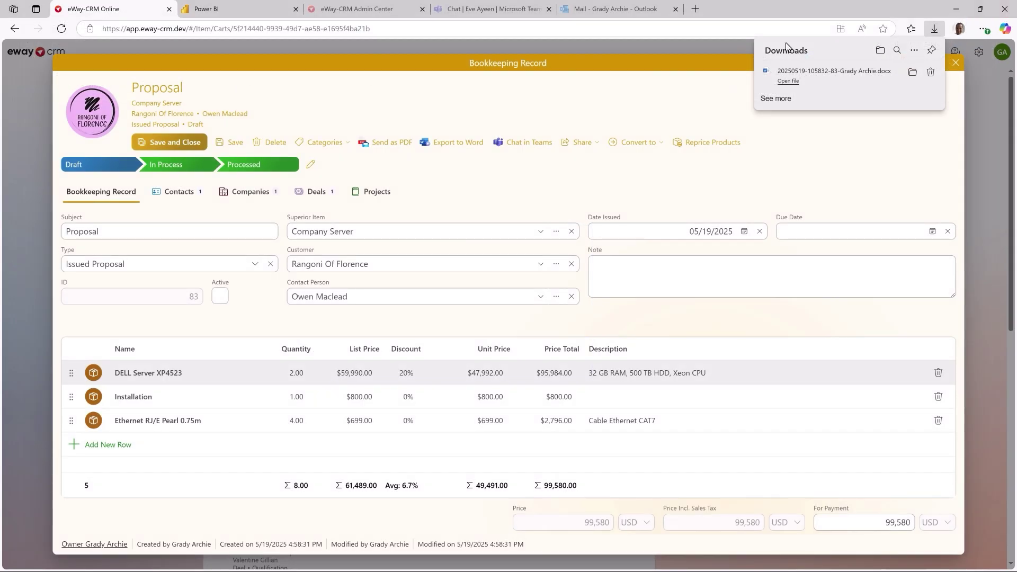
E-mail the proposal as a PDF with the subject 'Proposal' and send it
{"action": "left_click", "coordinate": [395, 144]}
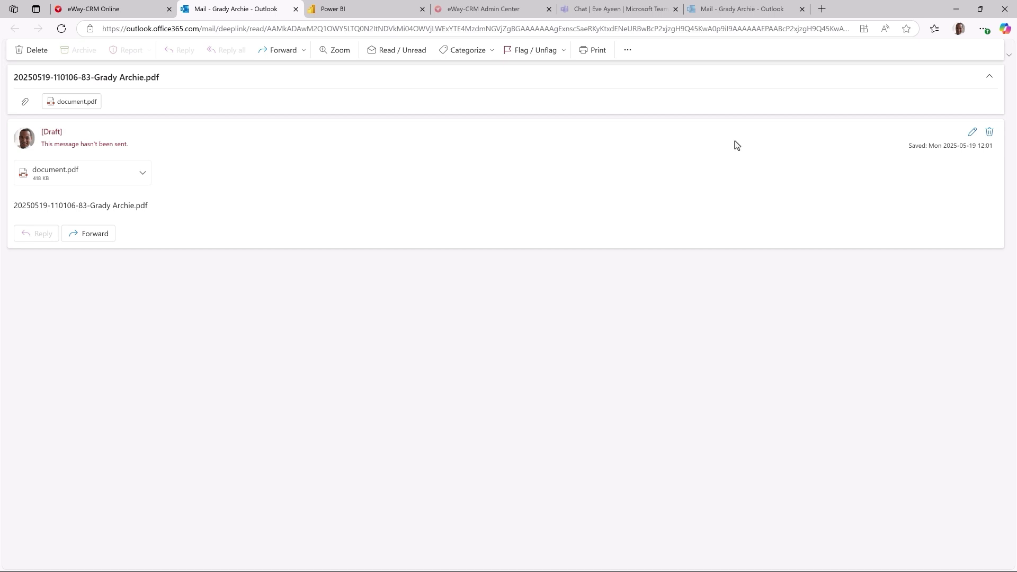
{"action": "left_click", "coordinate": [971, 134]}
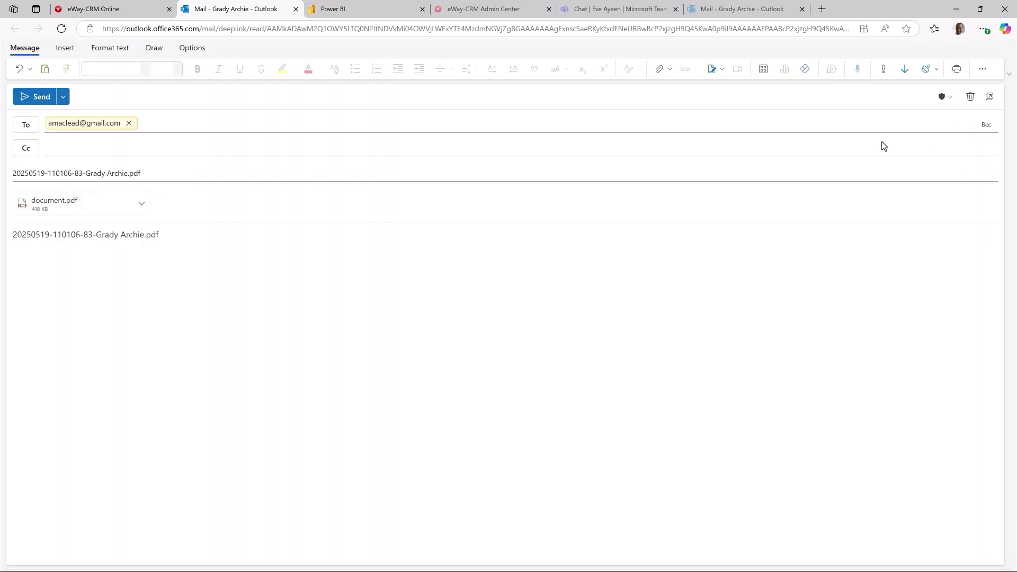
{"action": "left_click", "coordinate": [153, 169]}
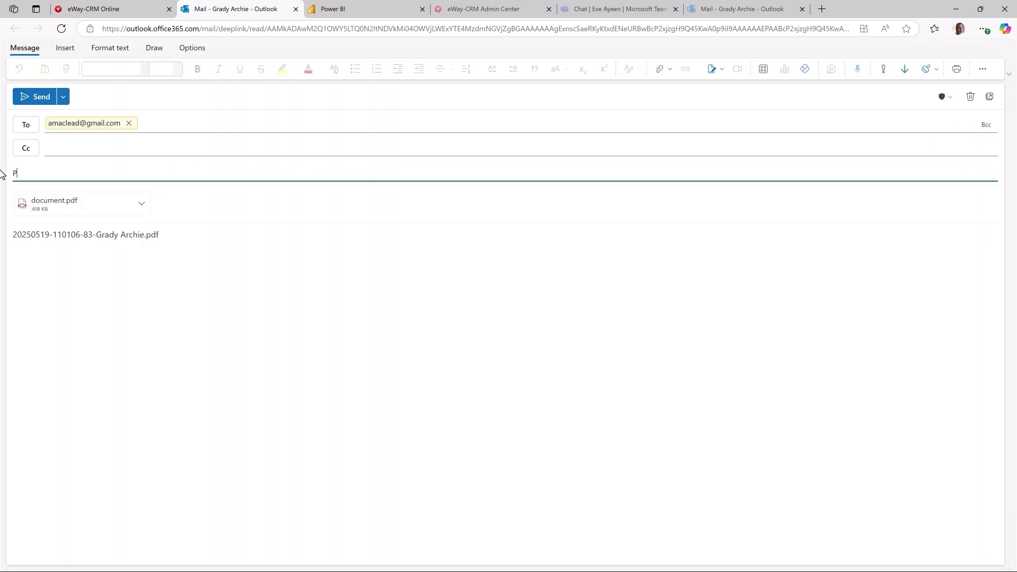
{"action": "type", "text": "oposal"}
{"action": "left_click", "coordinate": [32, 100]}
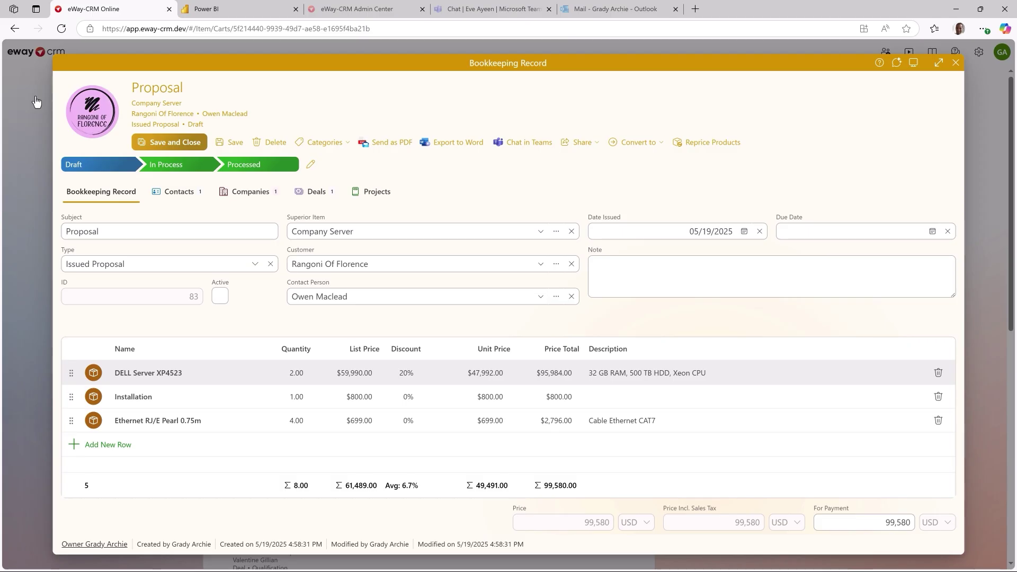
Save and close the proposal, then open Convert to for the newest Rangoni Of Florence proposal in Bookkeeping
{"action": "left_click", "coordinate": [154, 142]}
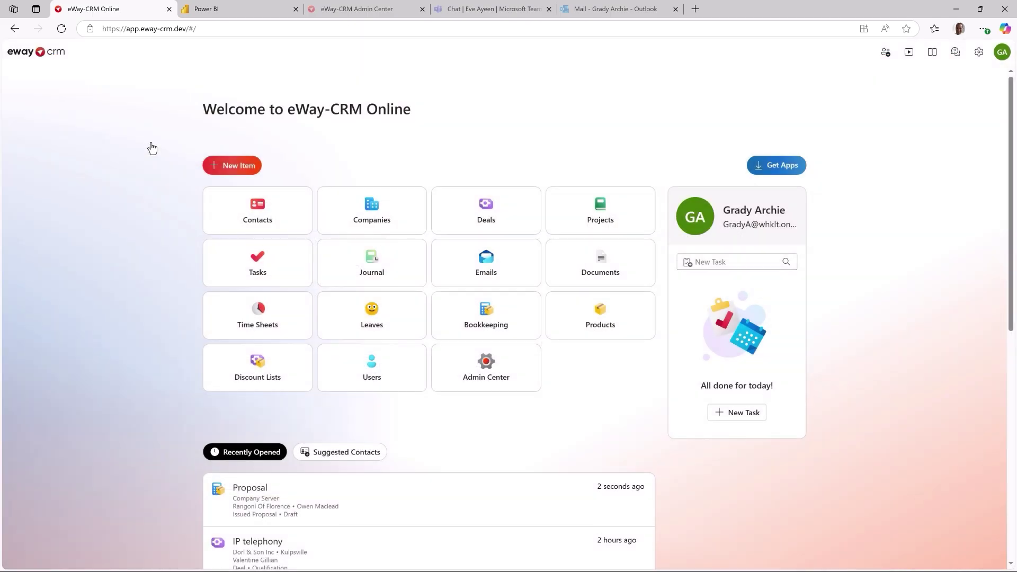
{"action": "left_click", "coordinate": [488, 314]}
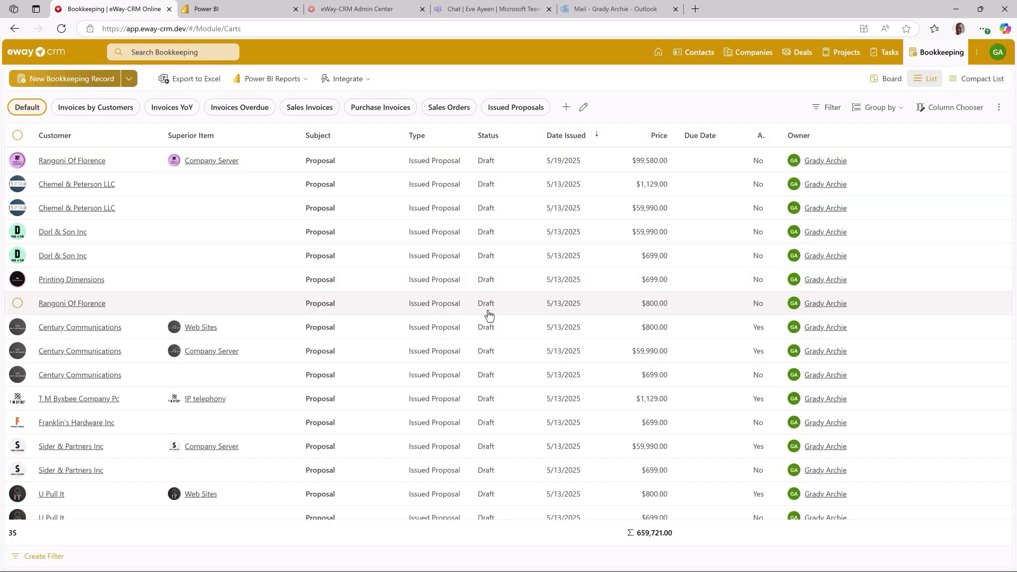
{"action": "right_click", "coordinate": [379, 167]}
{"action": "mouse_move", "coordinate": [430, 256]}
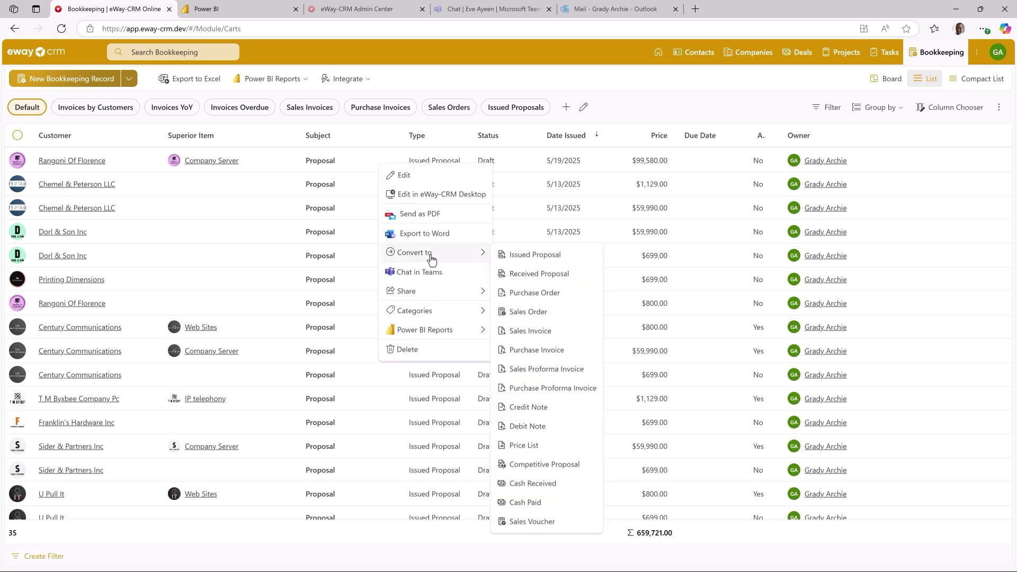
Convert to a Sales Invoice, delete the server and cable lines, set To be invoiced, save
{"action": "left_click", "coordinate": [528, 332]}
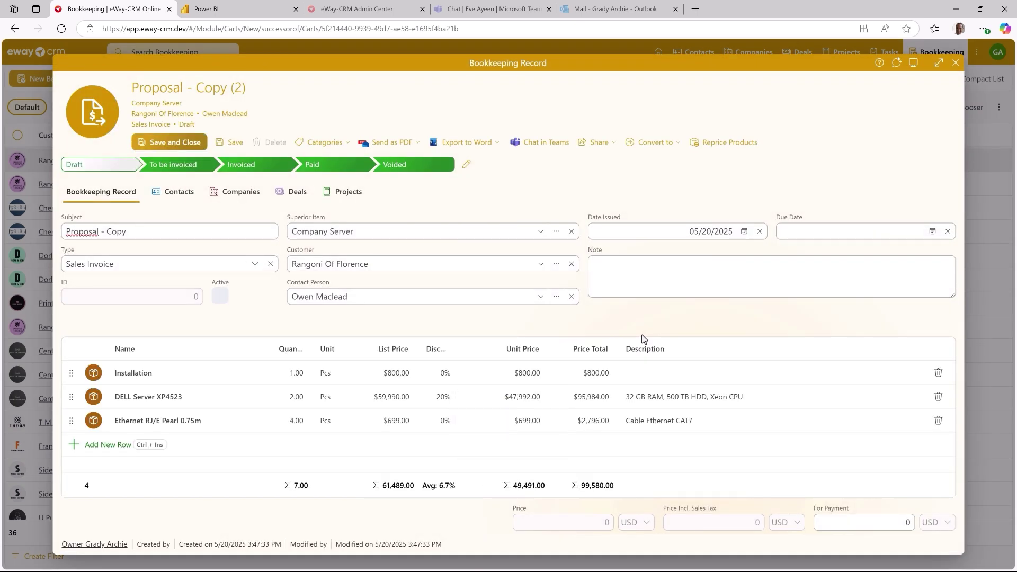
{"action": "left_click", "coordinate": [937, 399]}
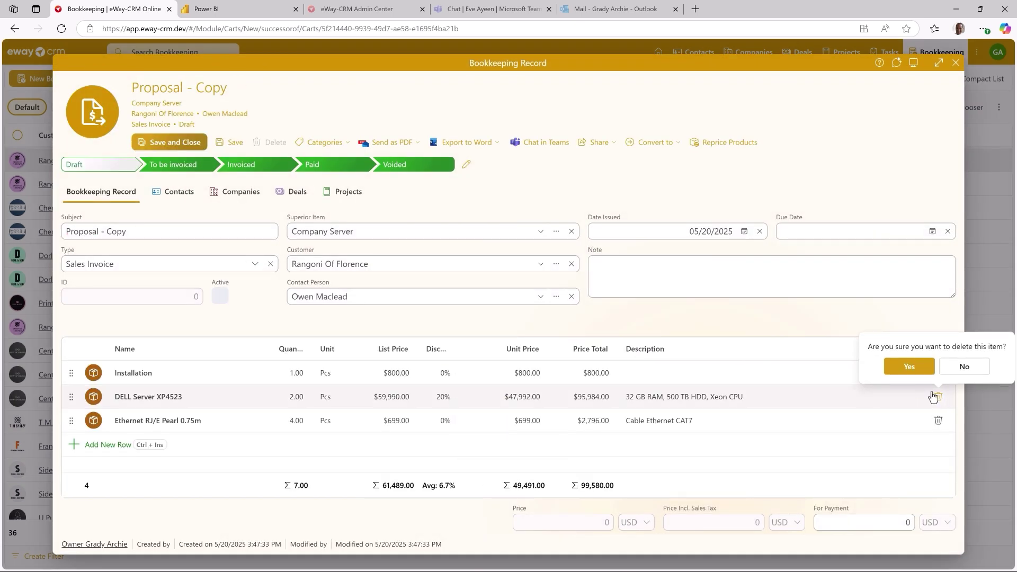
{"action": "left_click", "coordinate": [908, 366]}
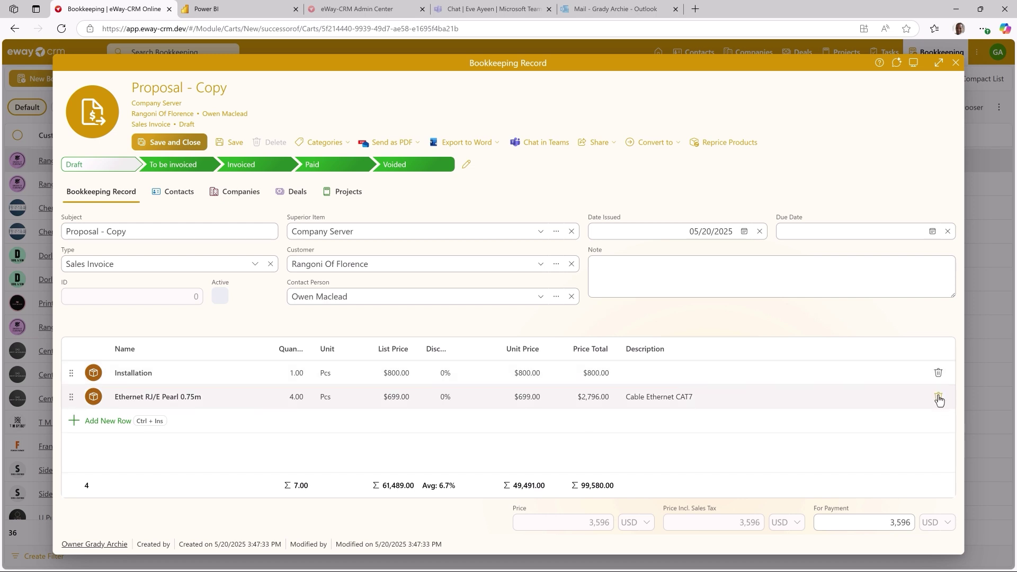
{"action": "left_click", "coordinate": [938, 397]}
{"action": "left_click", "coordinate": [917, 372]}
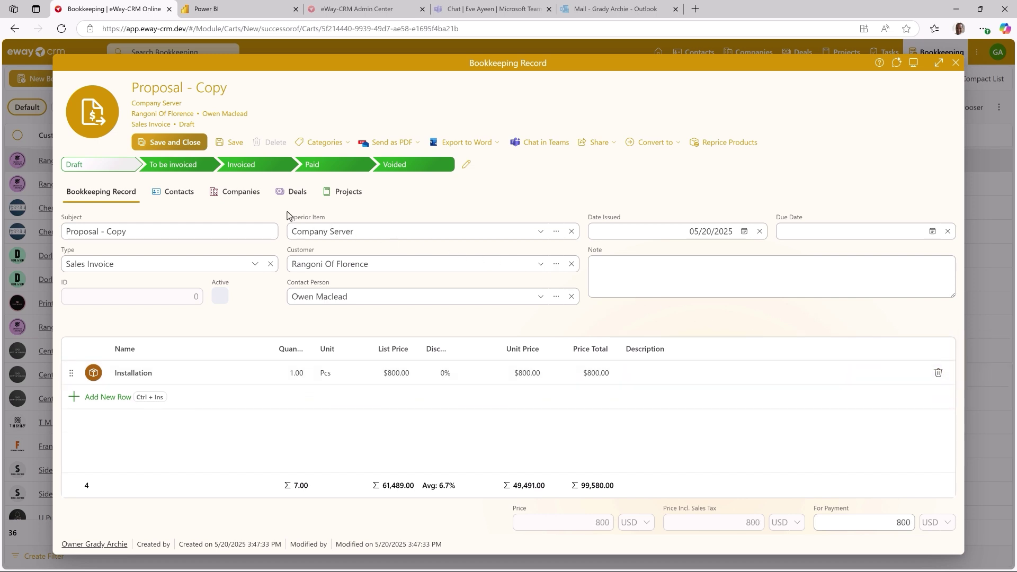
{"action": "left_click", "coordinate": [185, 170]}
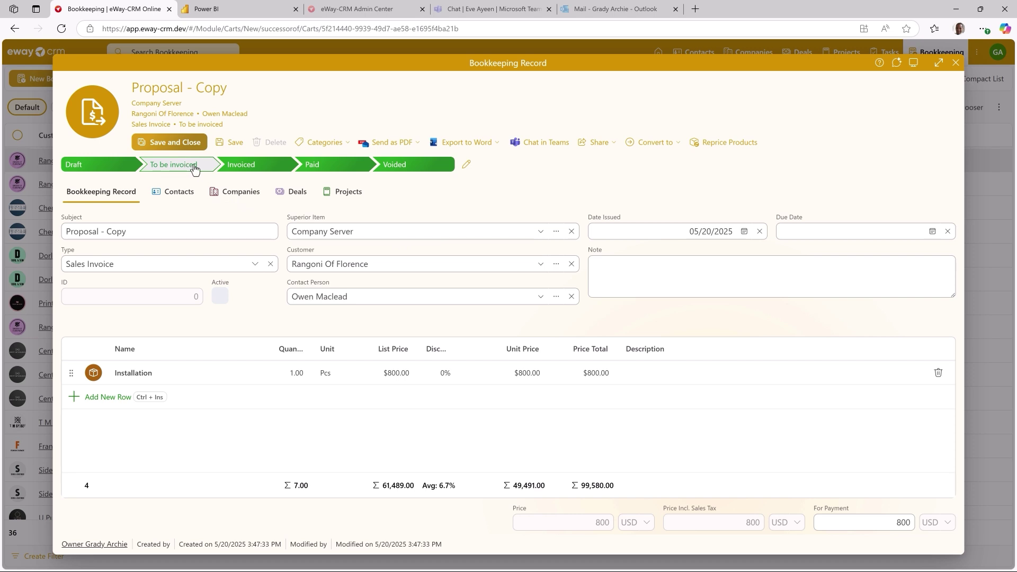
{"action": "left_click", "coordinate": [229, 149]}
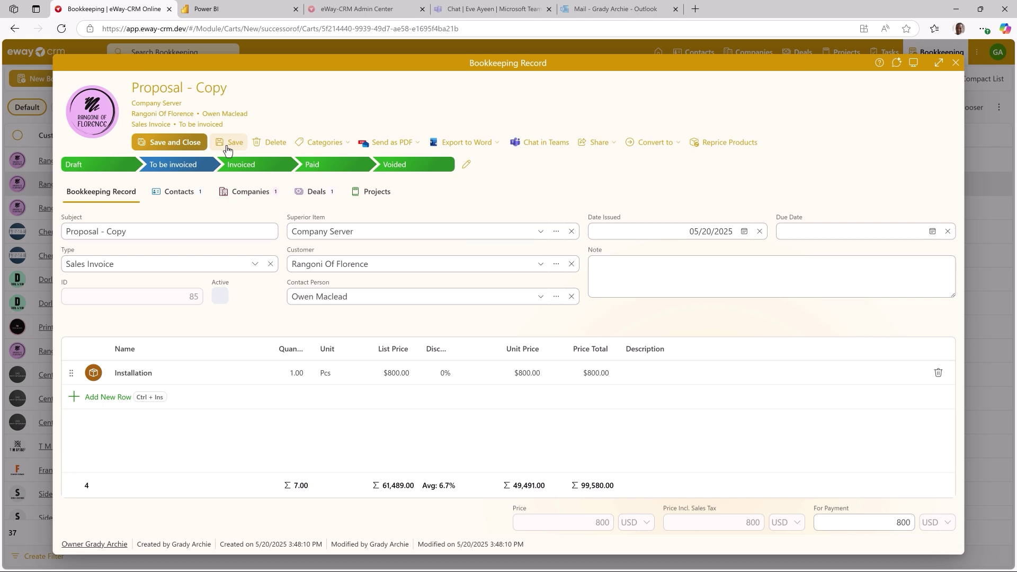
Export the sales invoice with the Word Invoice template and open the downloaded file
{"action": "left_click", "coordinate": [456, 148]}
{"action": "left_click", "coordinate": [458, 163]}
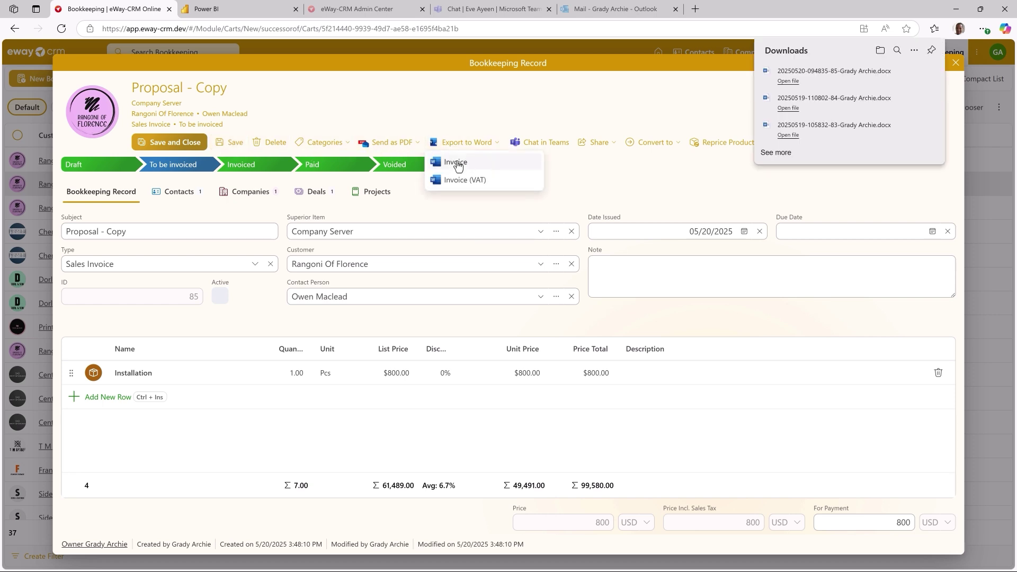
{"action": "left_click", "coordinate": [789, 81]}
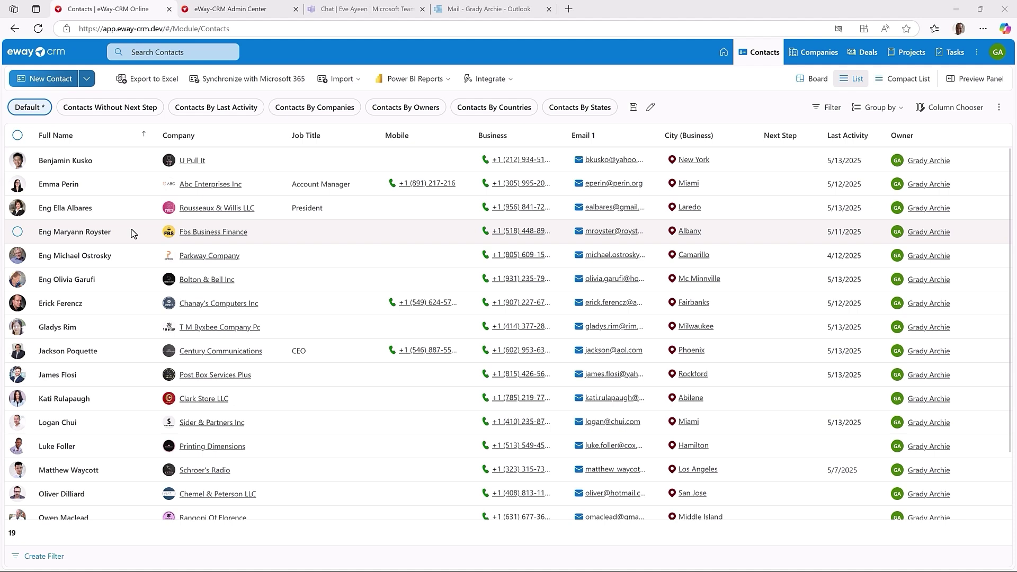
Bulk-change the owner of the four contacts from Fbs Business Finance to Chanay's Computers Inc
{"action": "left_click", "coordinate": [132, 232]}
{"action": "left_click", "coordinate": [123, 307], "text": "shift"}
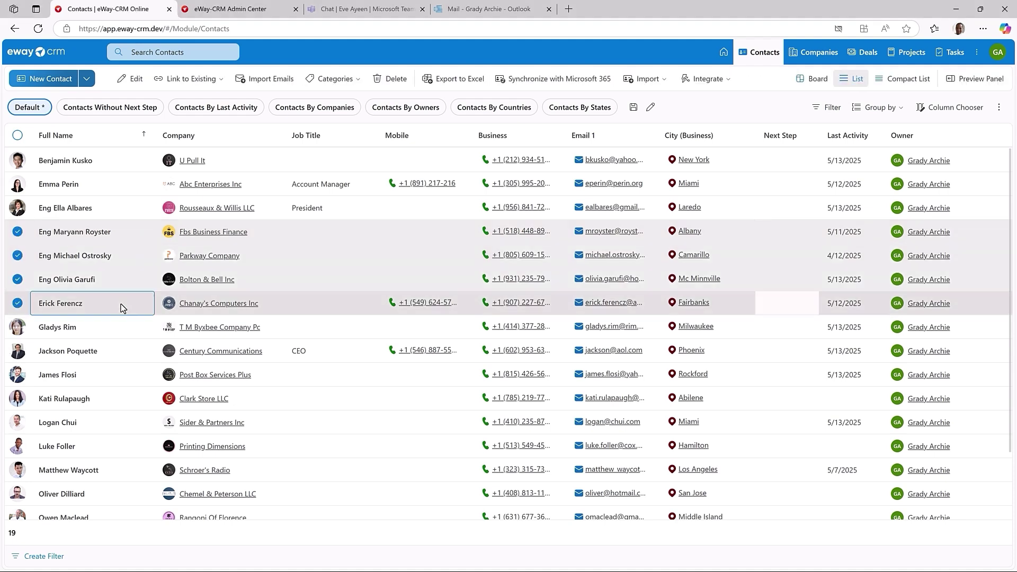
{"action": "left_click", "coordinate": [899, 303]}
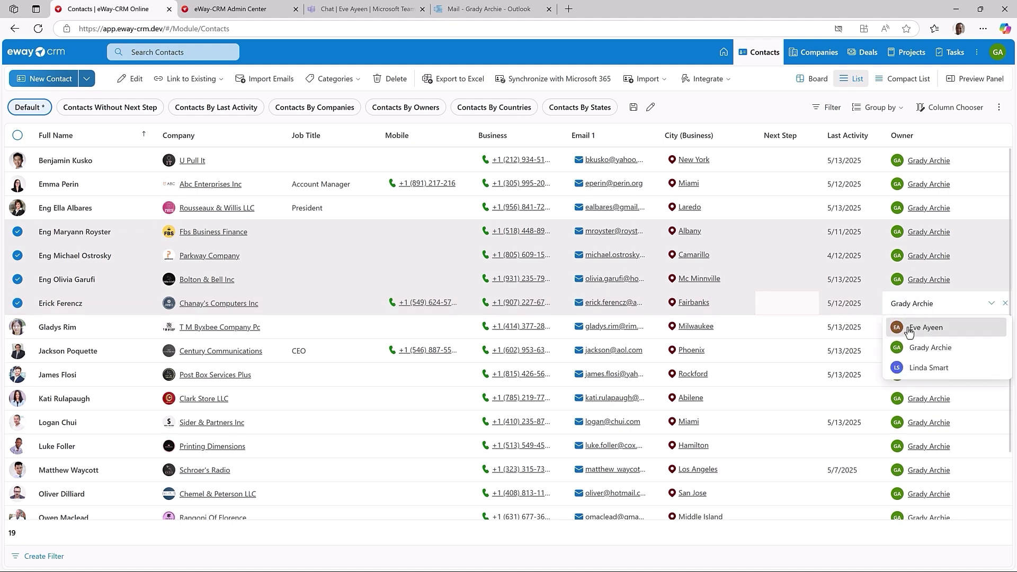
{"action": "left_click", "coordinate": [907, 327]}
{"action": "left_click", "coordinate": [813, 335]}
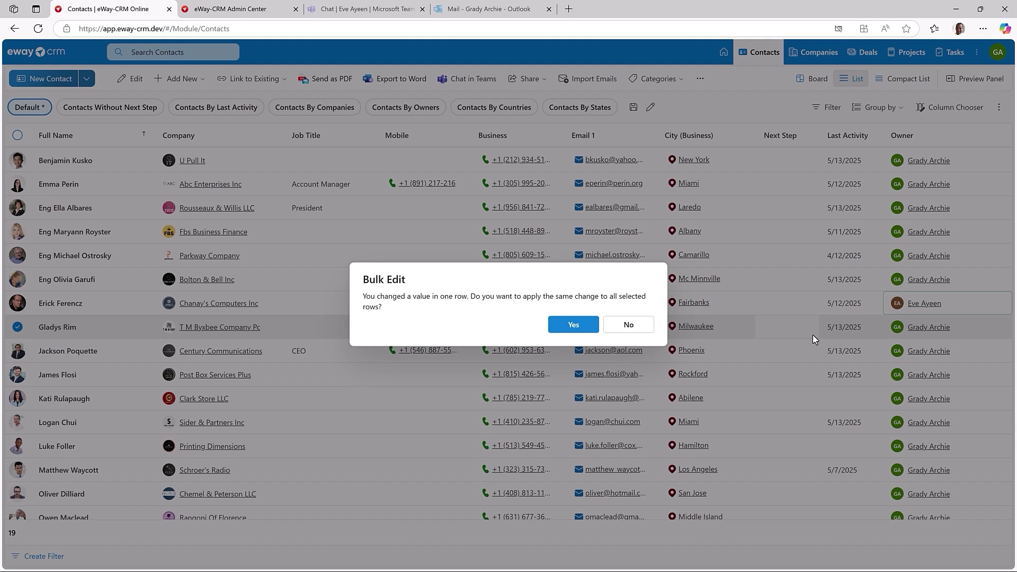
{"action": "left_click", "coordinate": [578, 324]}
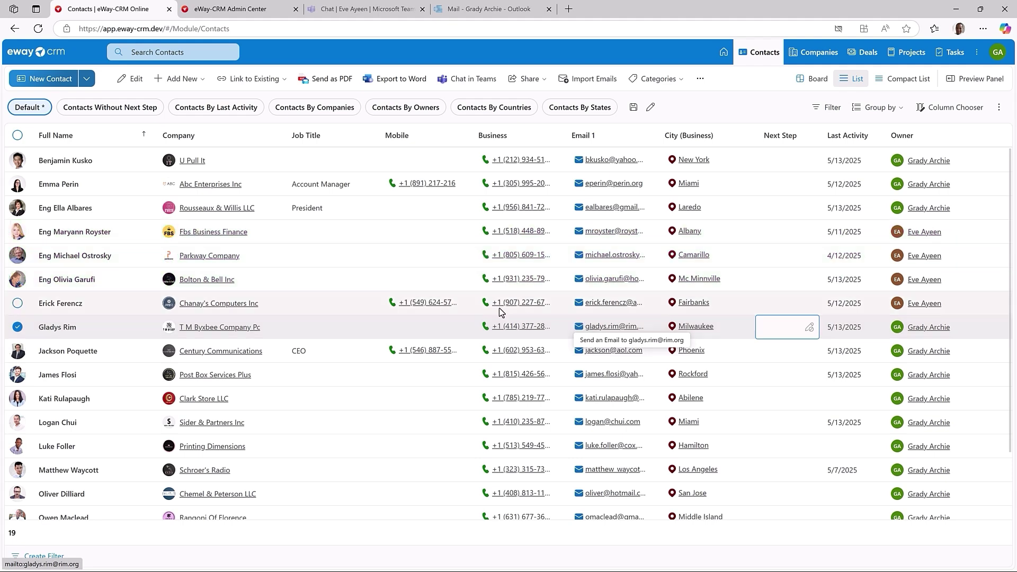
Select the Abc Enterprises Inc and Sider & Partners Inc contacts and bulk-set their business city to Kansas City
{"action": "left_click", "coordinate": [17, 184]}
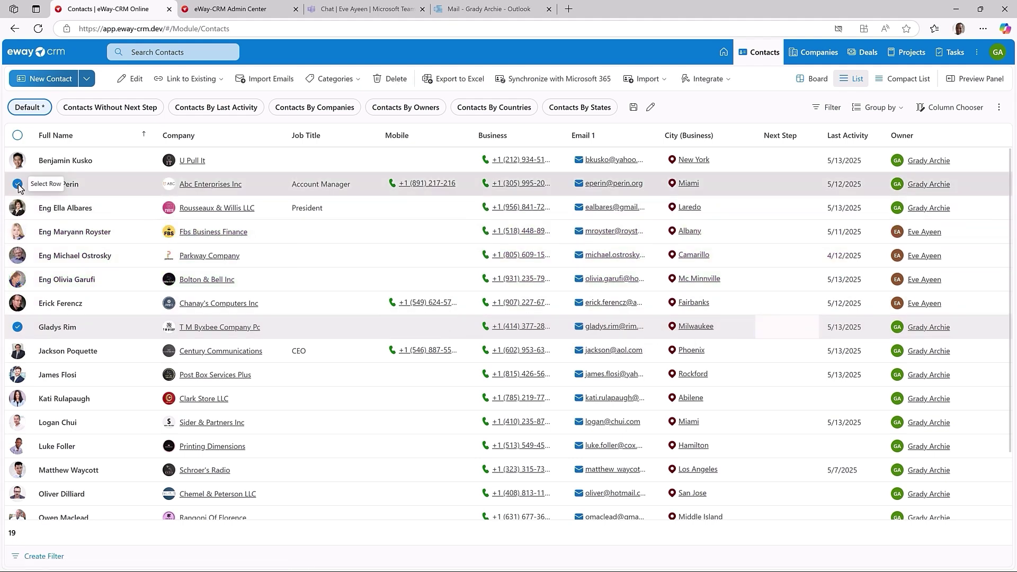
{"action": "left_click", "coordinate": [18, 327]}
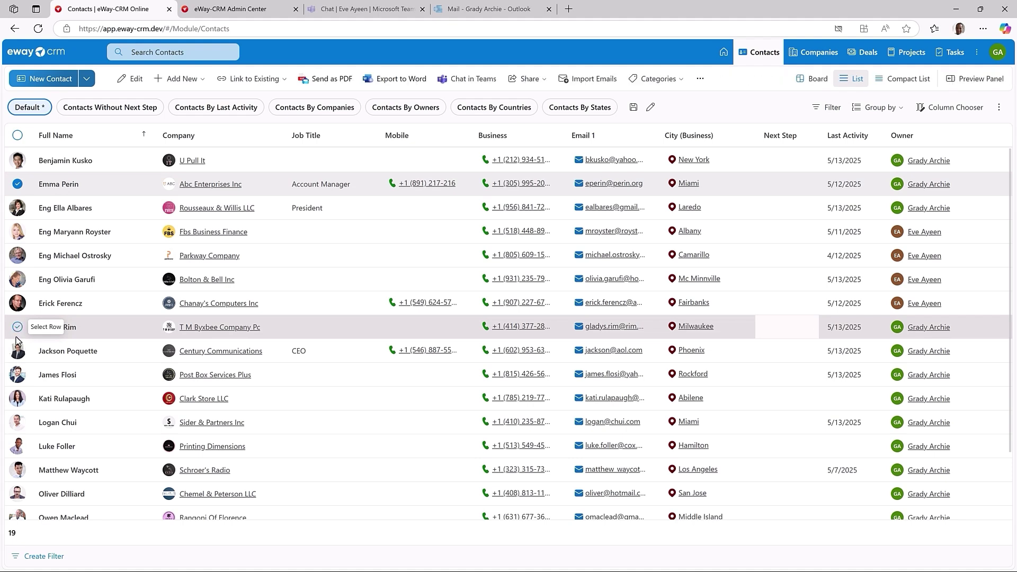
{"action": "left_click", "coordinate": [18, 423]}
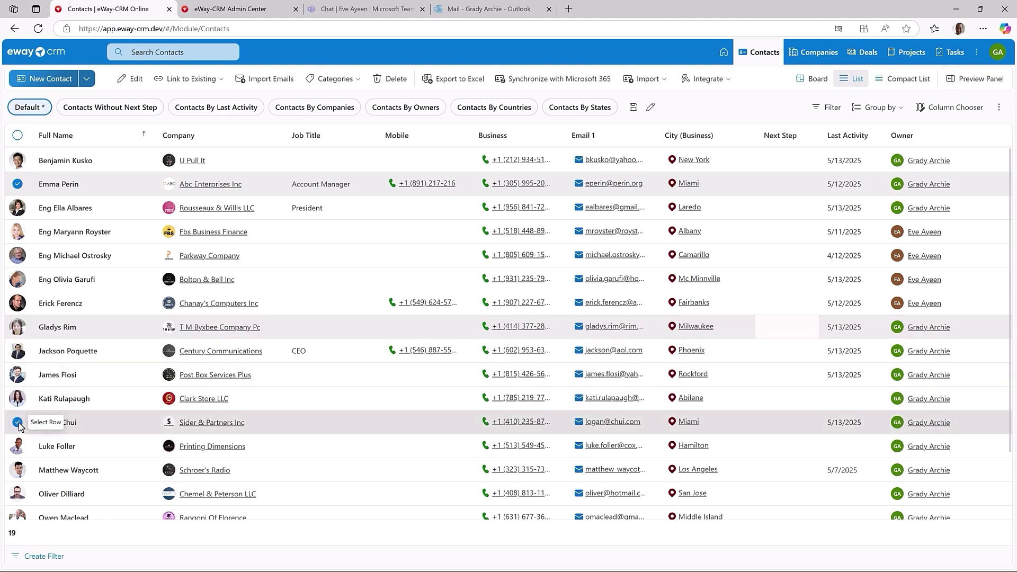
{"action": "left_click", "coordinate": [726, 423]}
{"action": "type", "text": "Kansas Ci"}
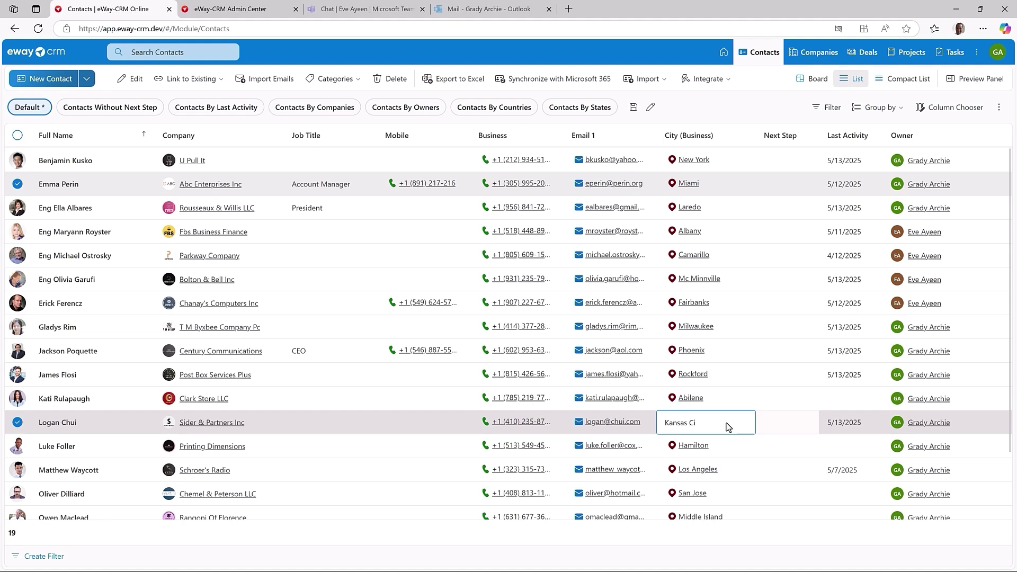
{"action": "type", "text": "ty"}
{"action": "key", "text": "Return"}
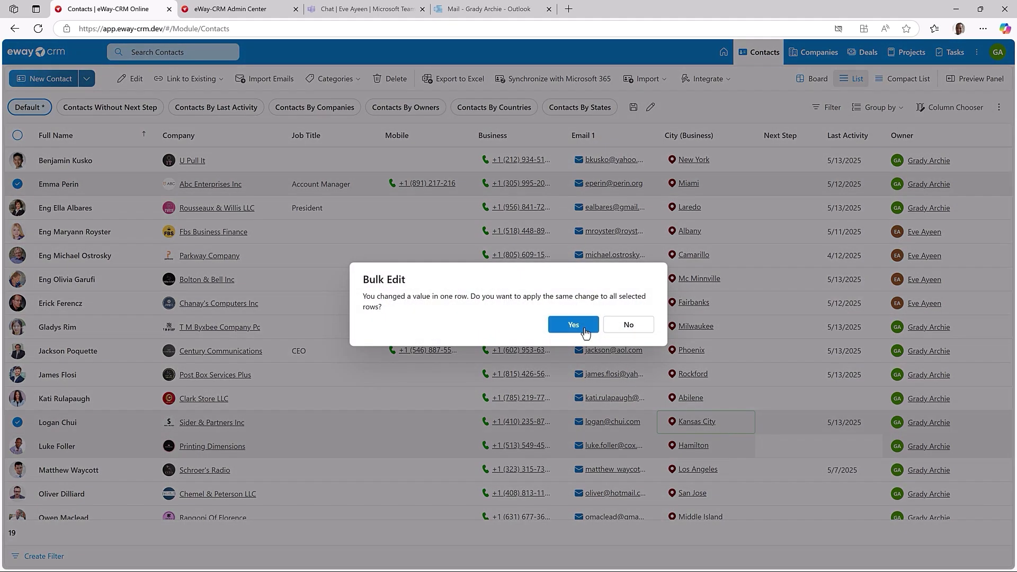
{"action": "left_click", "coordinate": [586, 329]}
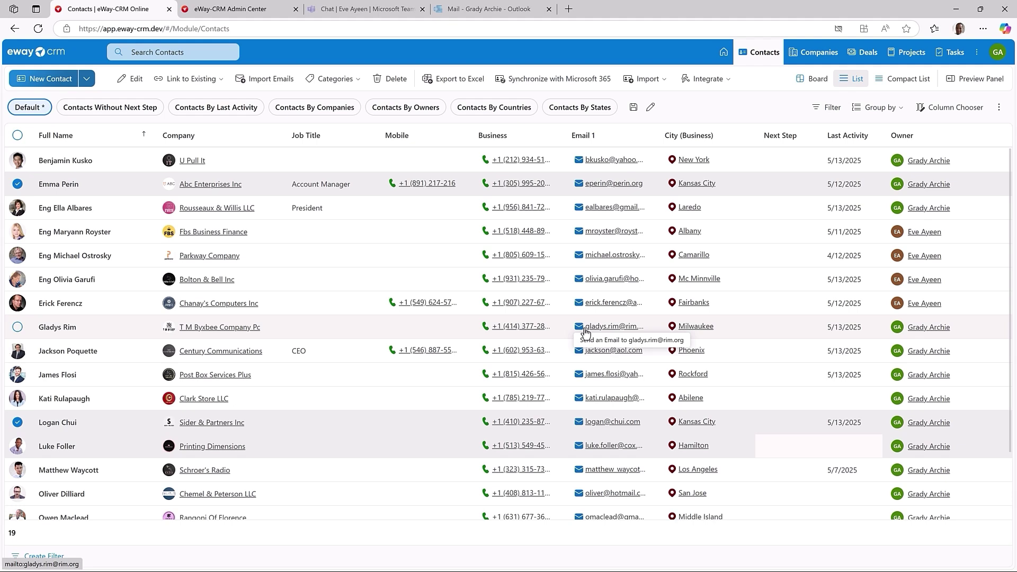
In Deals, select the first five open deals and set Giampetro Inc Company Server's status to Proposal
{"action": "left_click", "coordinate": [862, 58]}
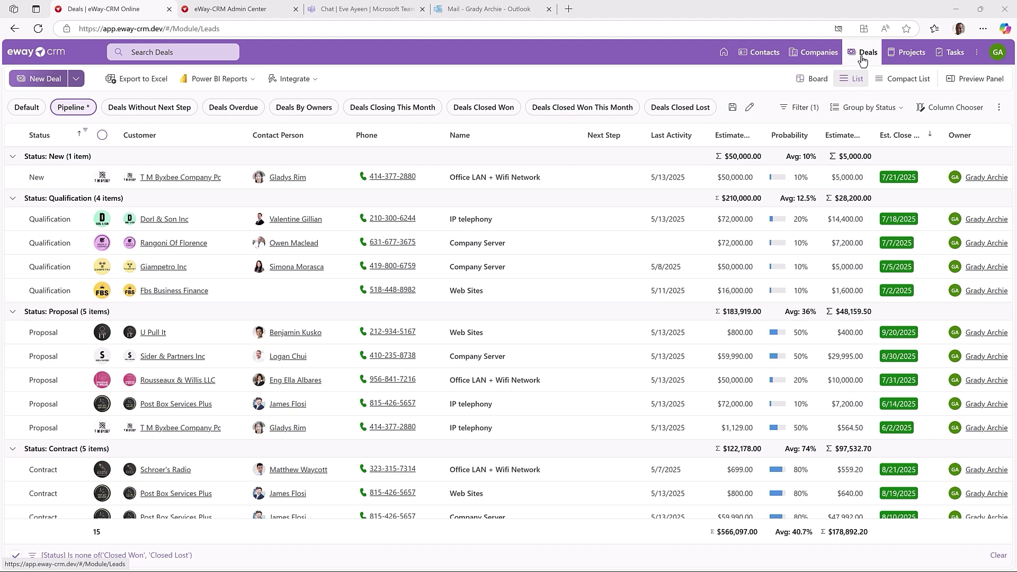
{"action": "left_click", "coordinate": [563, 185]}
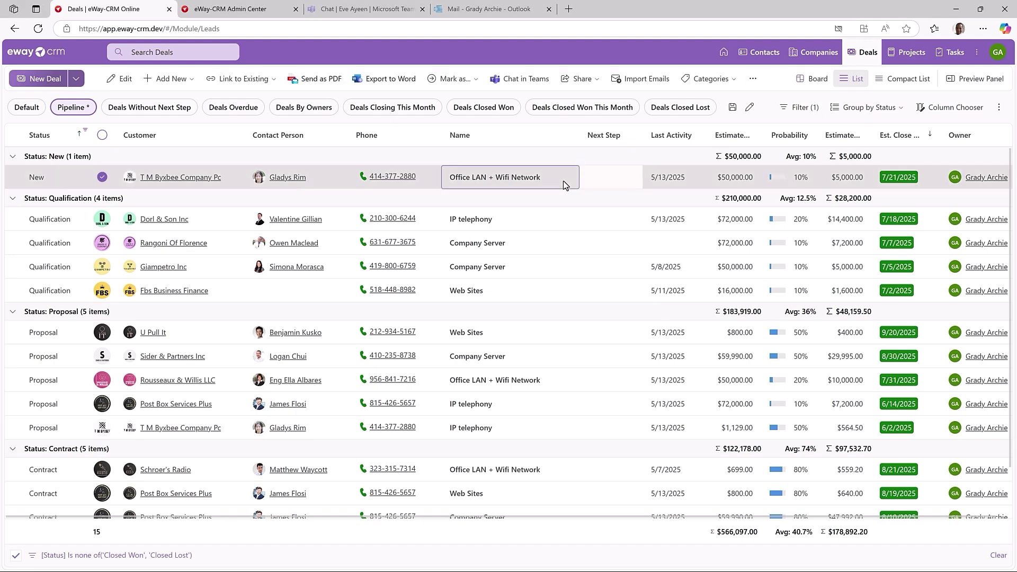
{"action": "left_click", "coordinate": [546, 293], "text": "shift"}
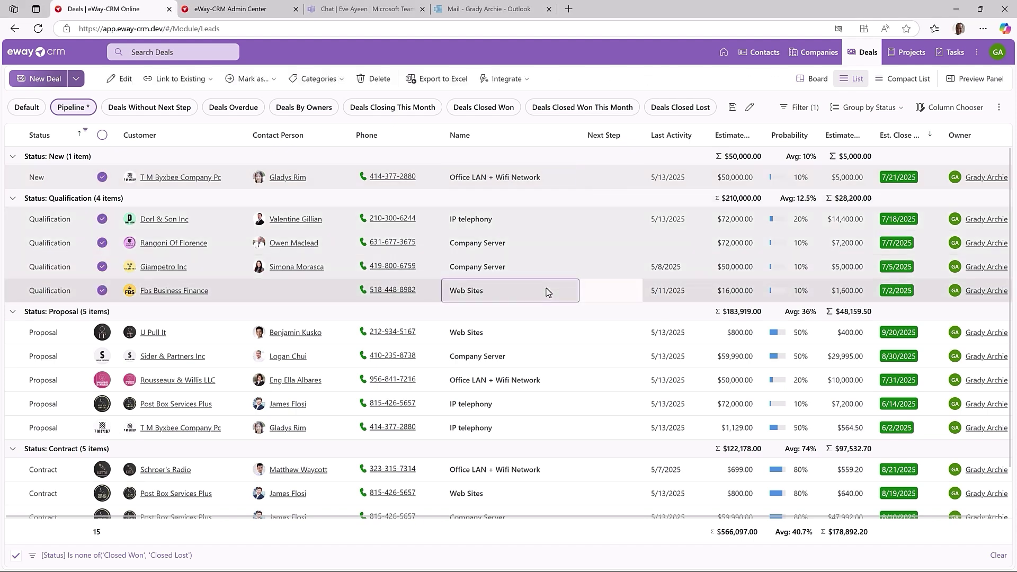
{"action": "left_click", "coordinate": [65, 273]}
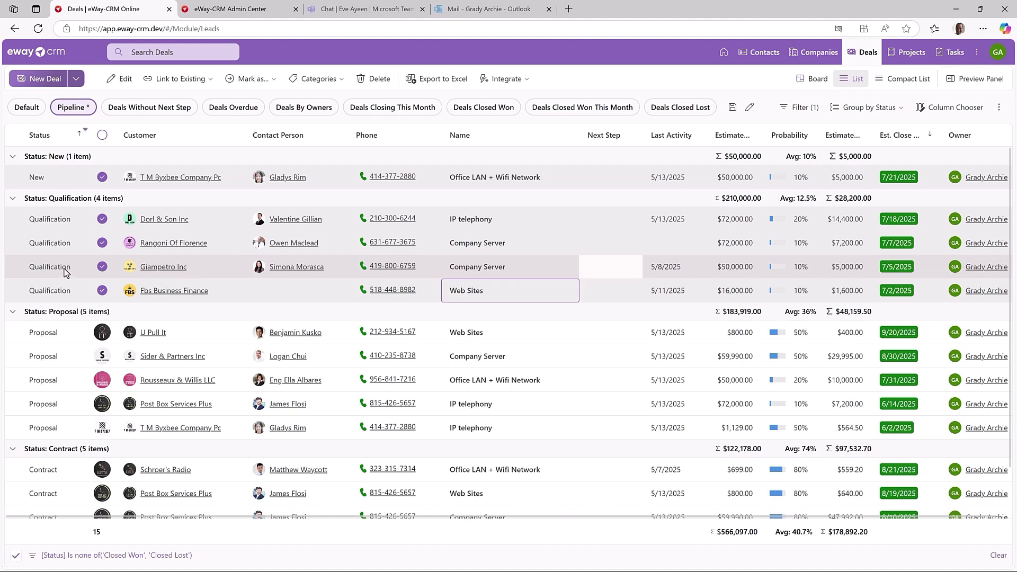
{"action": "left_click", "coordinate": [66, 272]}
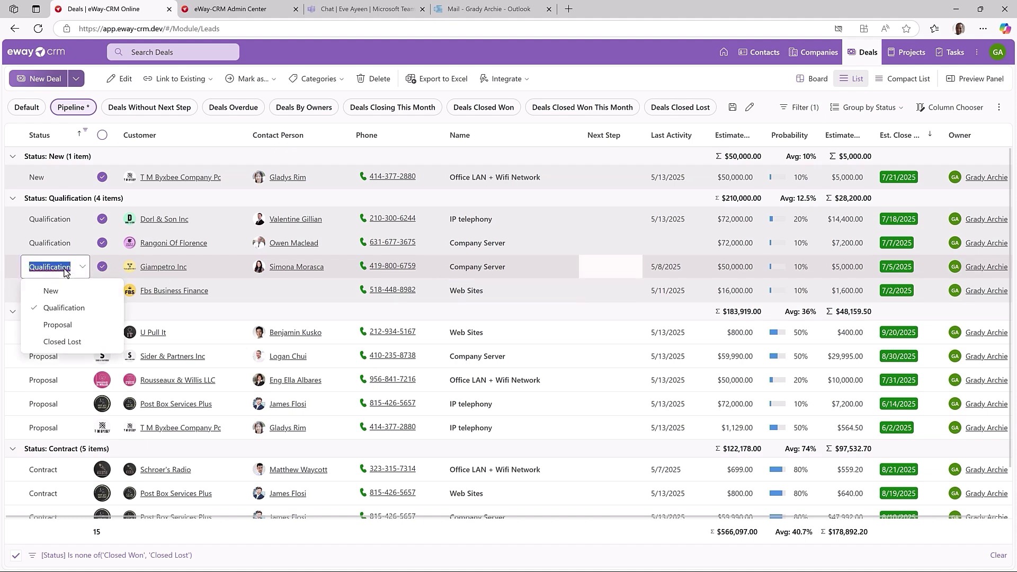
{"action": "left_click", "coordinate": [70, 326]}
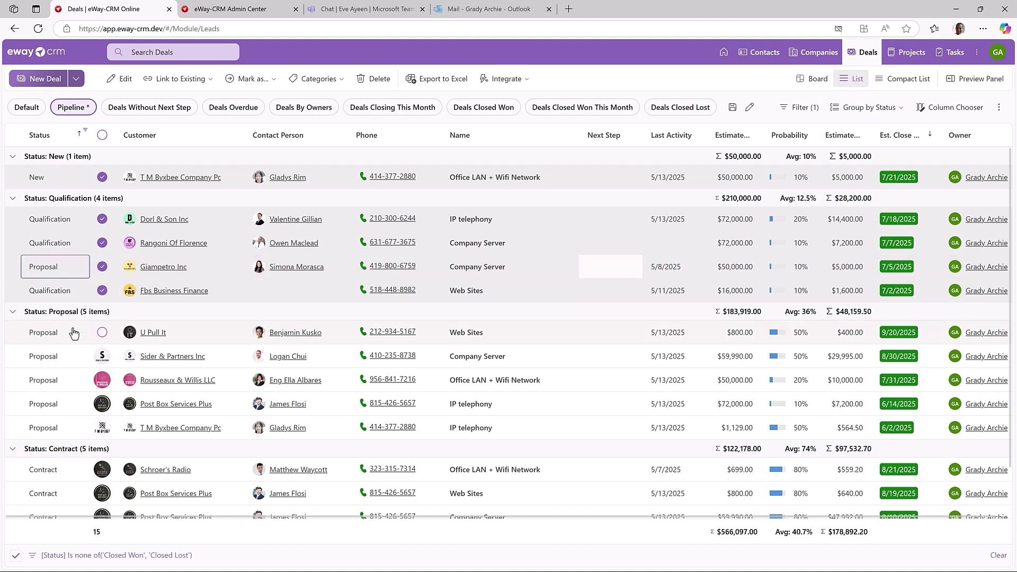
Confirm the bulk Proposal status change for the selected deals, then cancel when errors appear
{"action": "left_click", "coordinate": [74, 333]}
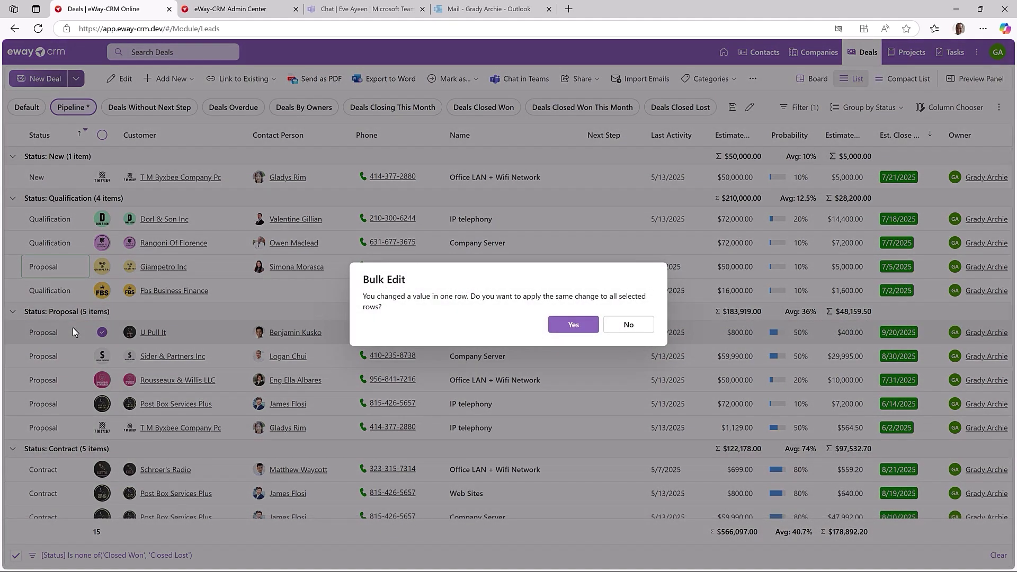
{"action": "left_click", "coordinate": [564, 325]}
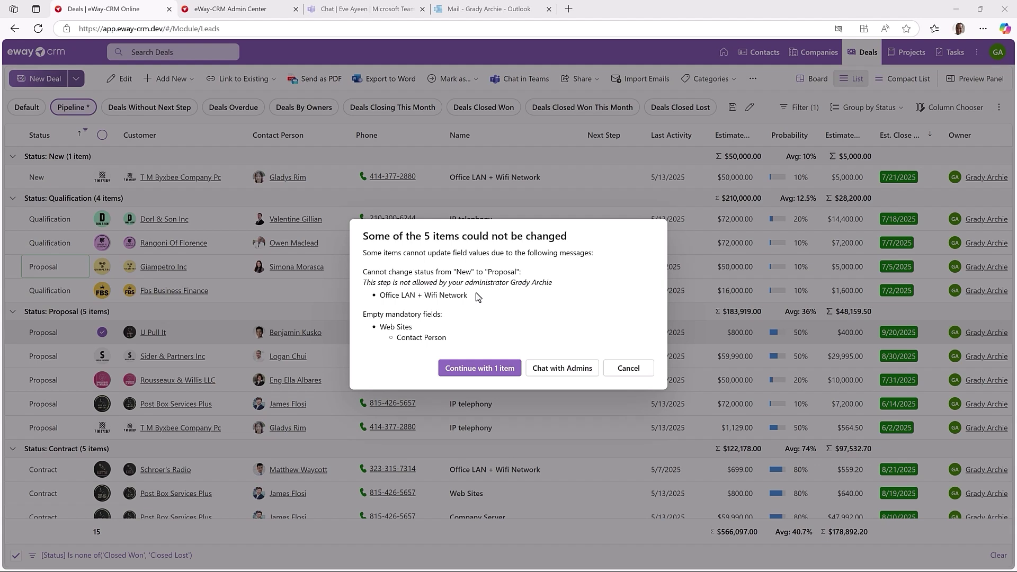
{"action": "left_click", "coordinate": [630, 368]}
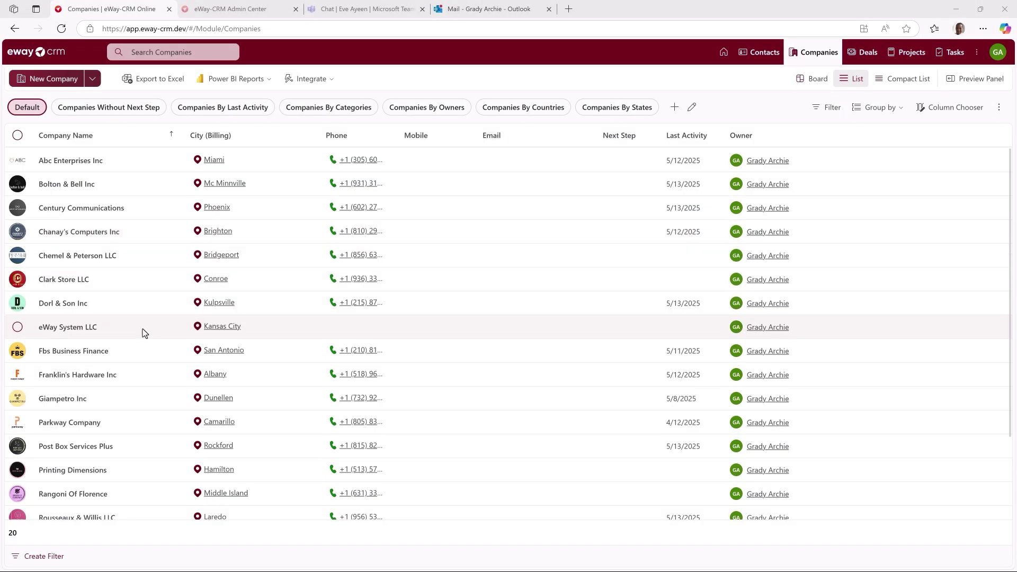
Add eway-crm.com as a tracked domain on the eWay System LLC company and save it
{"action": "double_click", "coordinate": [142, 329]}
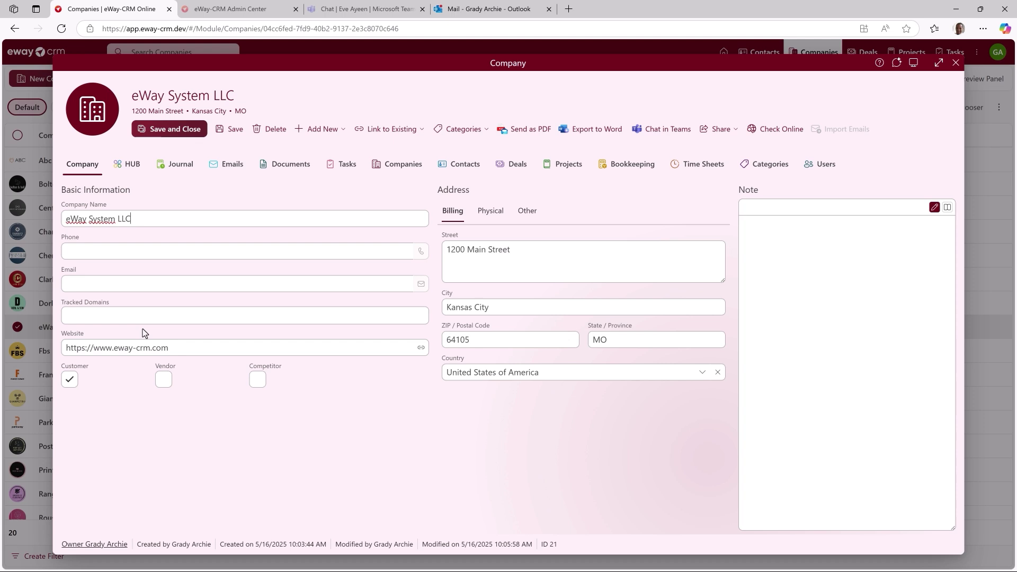
{"action": "left_click", "coordinate": [146, 318]}
{"action": "type", "text": "eway-crm."}
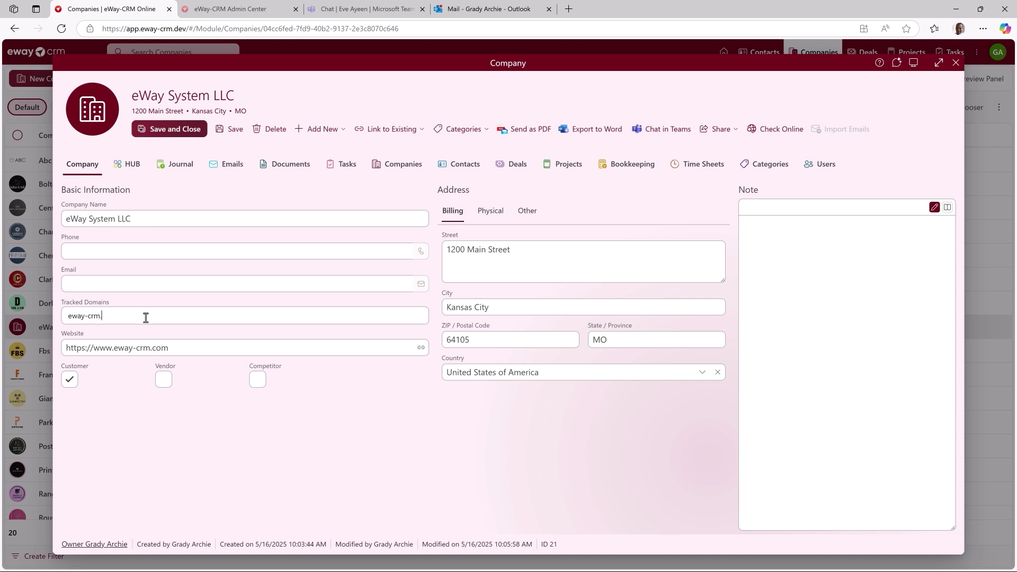
{"action": "type", "text": "com"}
{"action": "left_click", "coordinate": [169, 135]}
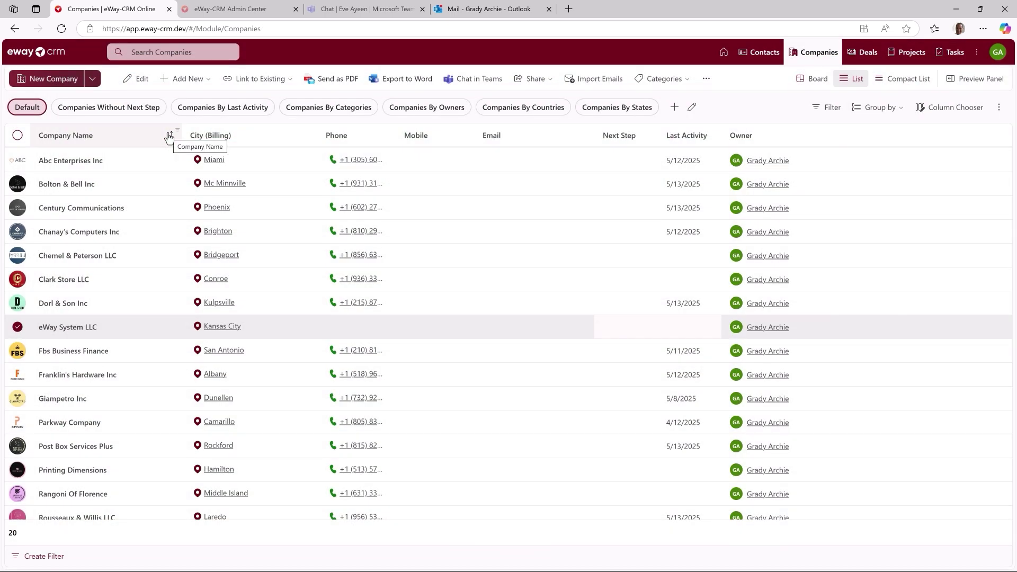
Save the Website Design Inquiry email from Outlook into eWay-CRM under eWay System LLC, then return
{"action": "left_click", "coordinate": [459, 12]}
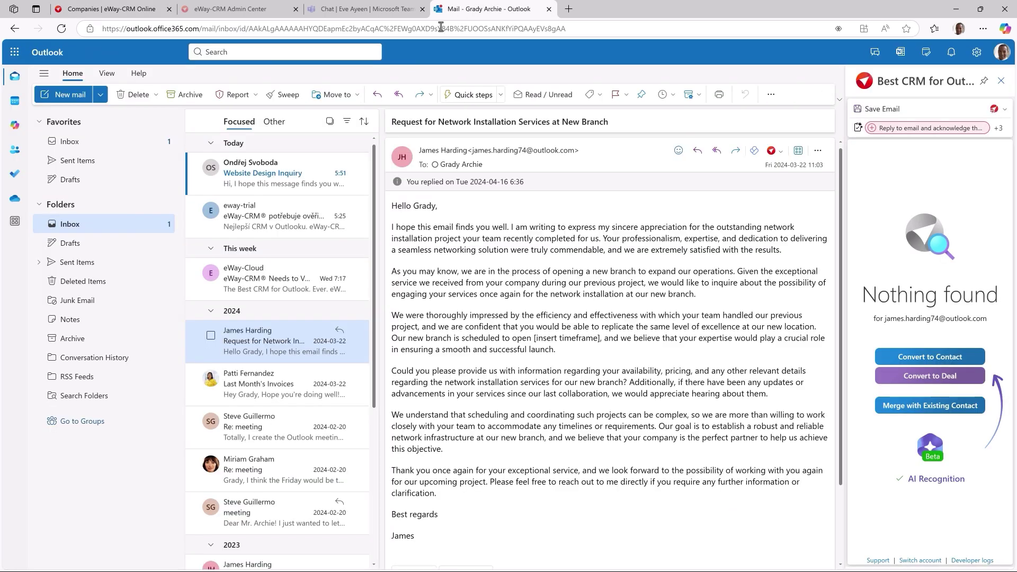
{"action": "left_click", "coordinate": [274, 175]}
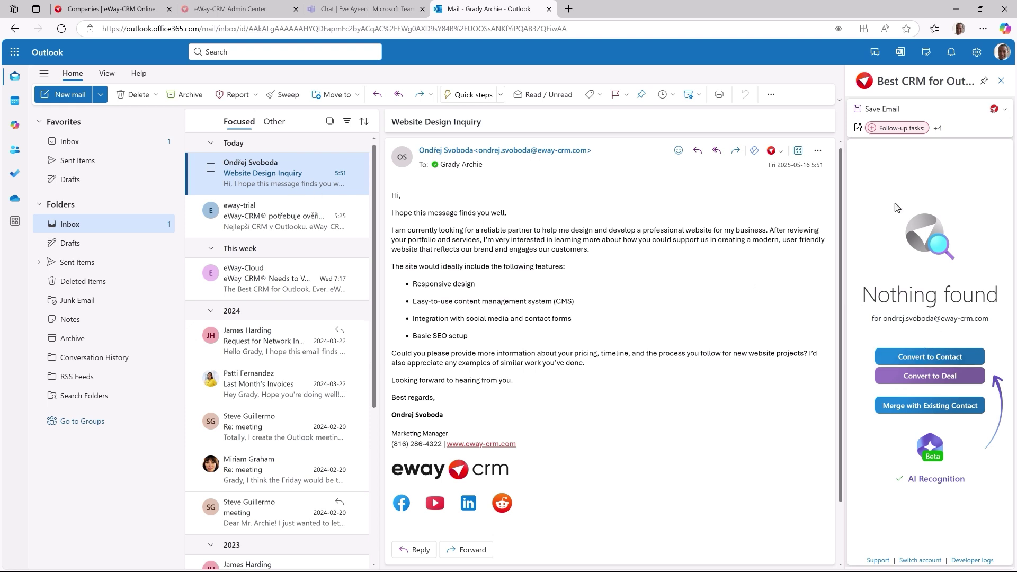
{"action": "left_click", "coordinate": [880, 111]}
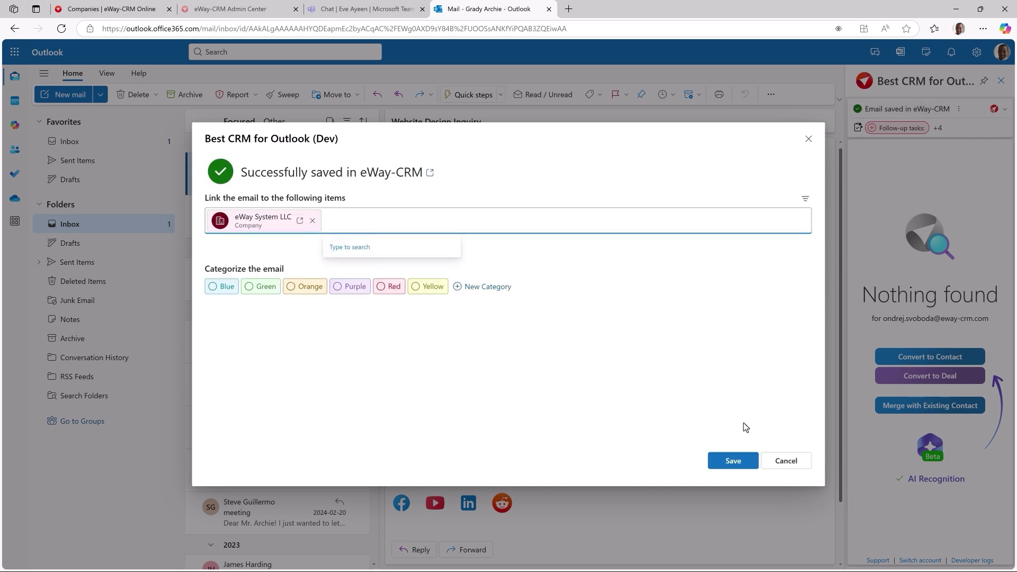
{"action": "left_click", "coordinate": [733, 461]}
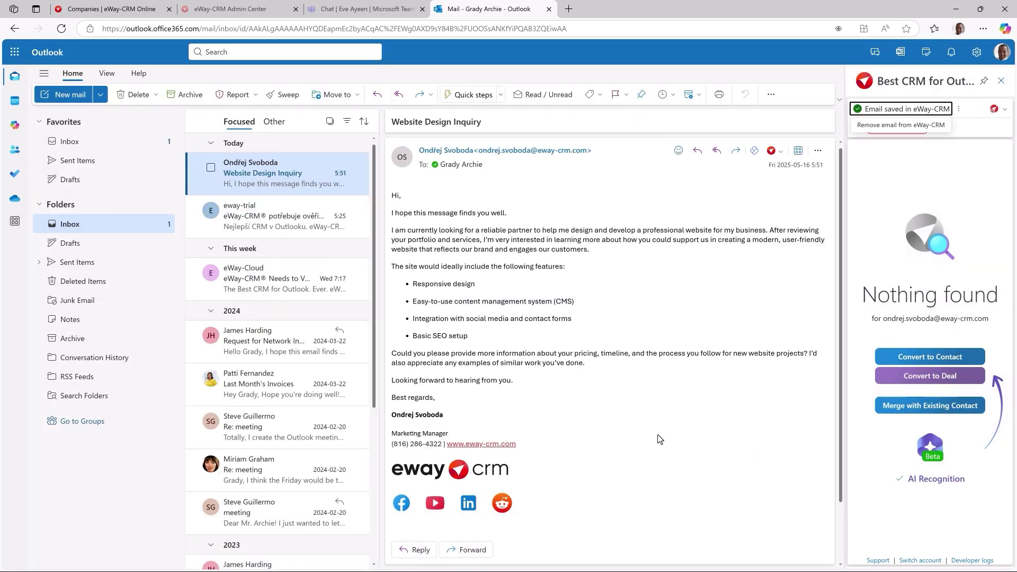
{"action": "left_click", "coordinate": [151, 14]}
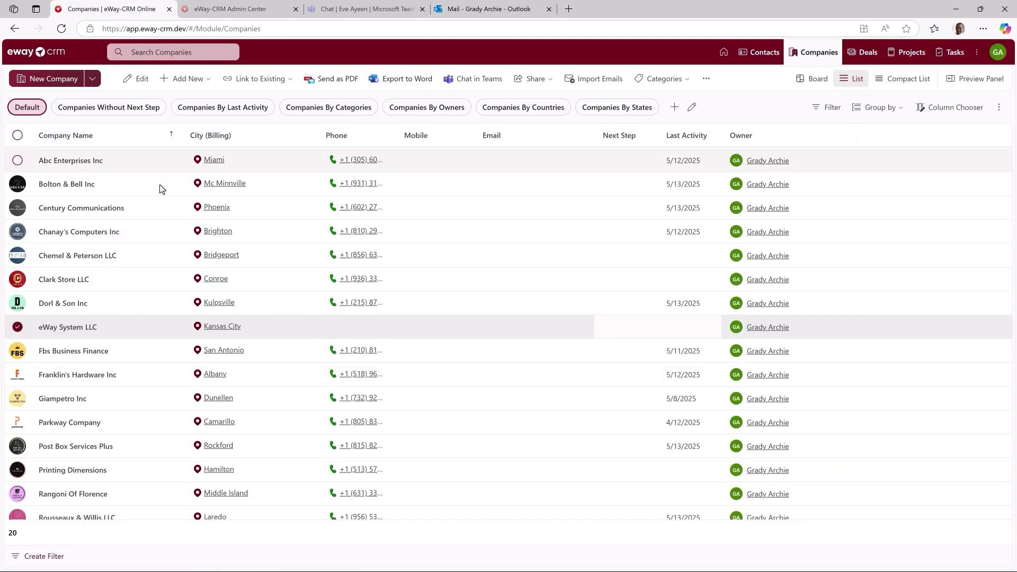
{"action": "left_click", "coordinate": [153, 325]}
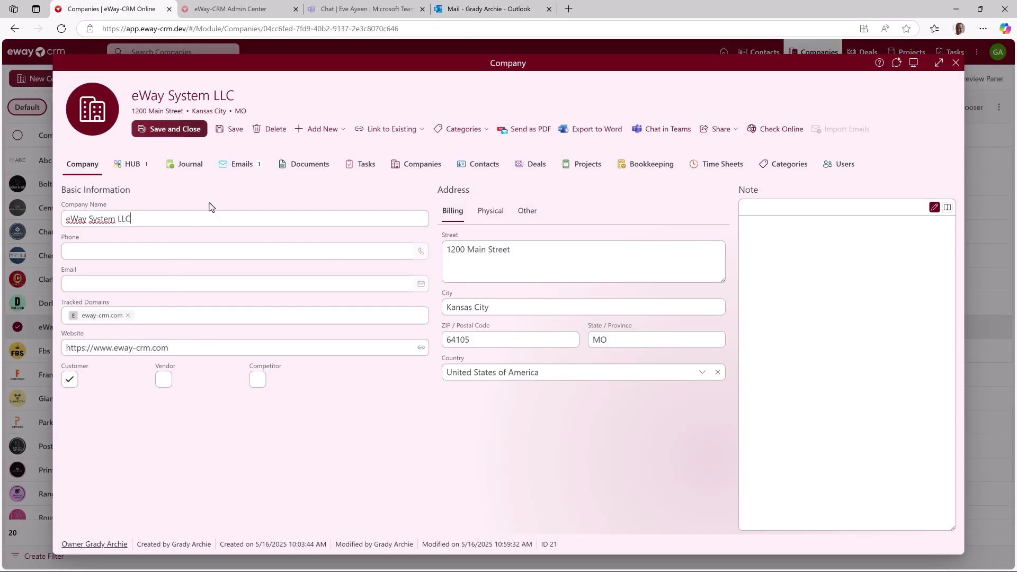
{"action": "left_click", "coordinate": [237, 165]}
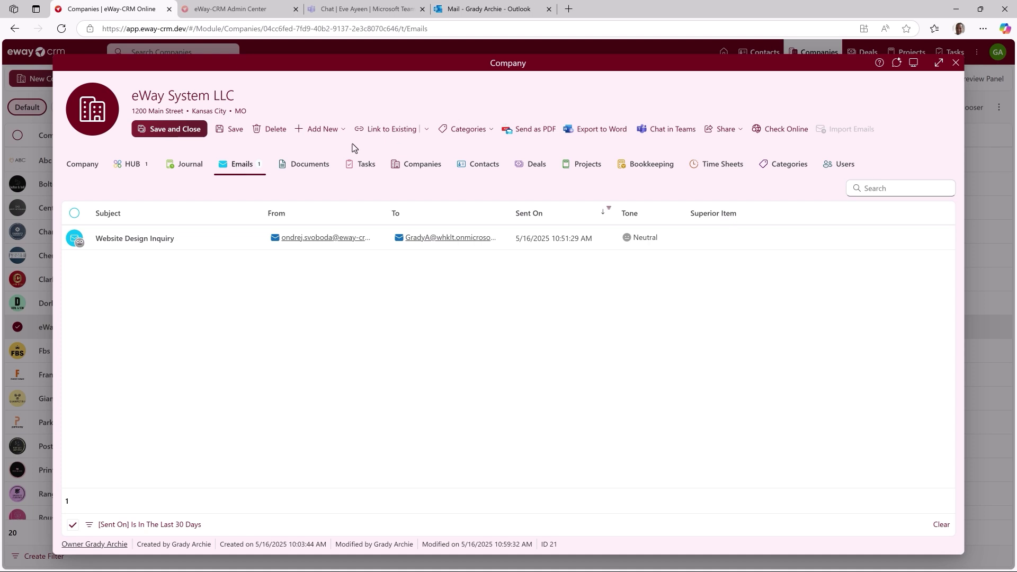
{"action": "left_click", "coordinate": [956, 65]}
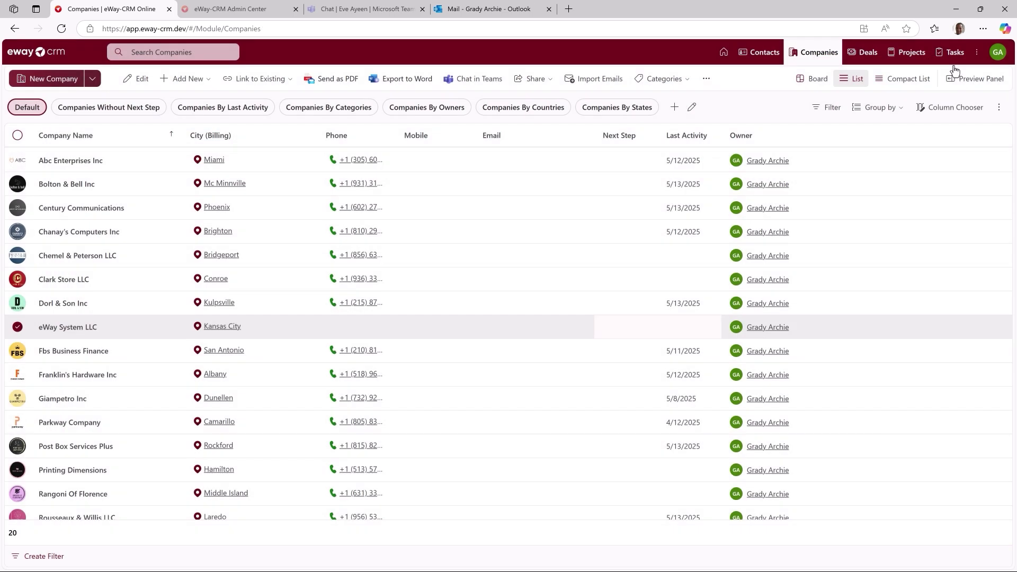
In My Settings > Emails, enable tracking of incoming, outgoing and all outgoing company email communication
{"action": "left_click", "coordinate": [995, 53]}
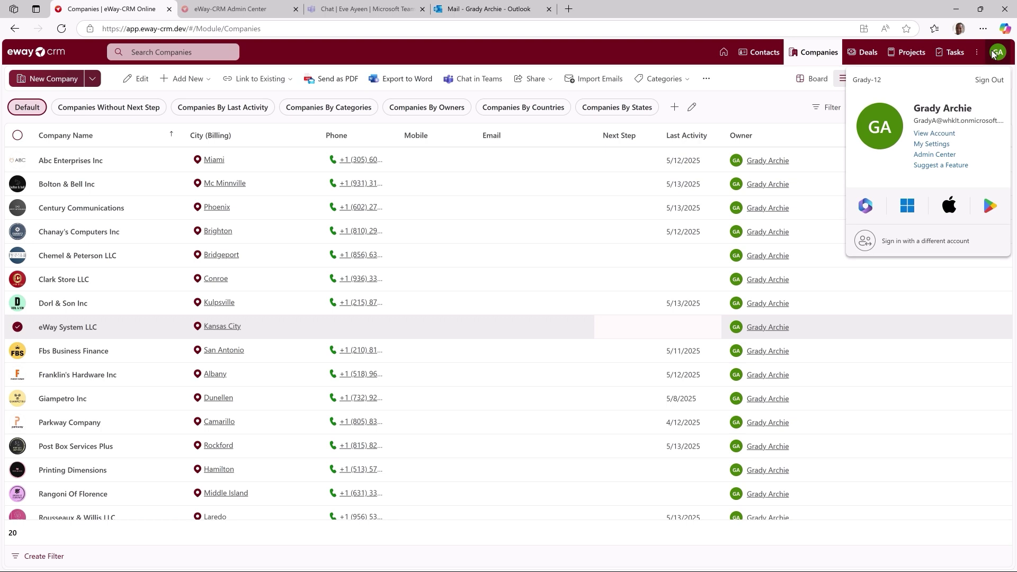
{"action": "left_click", "coordinate": [942, 143]}
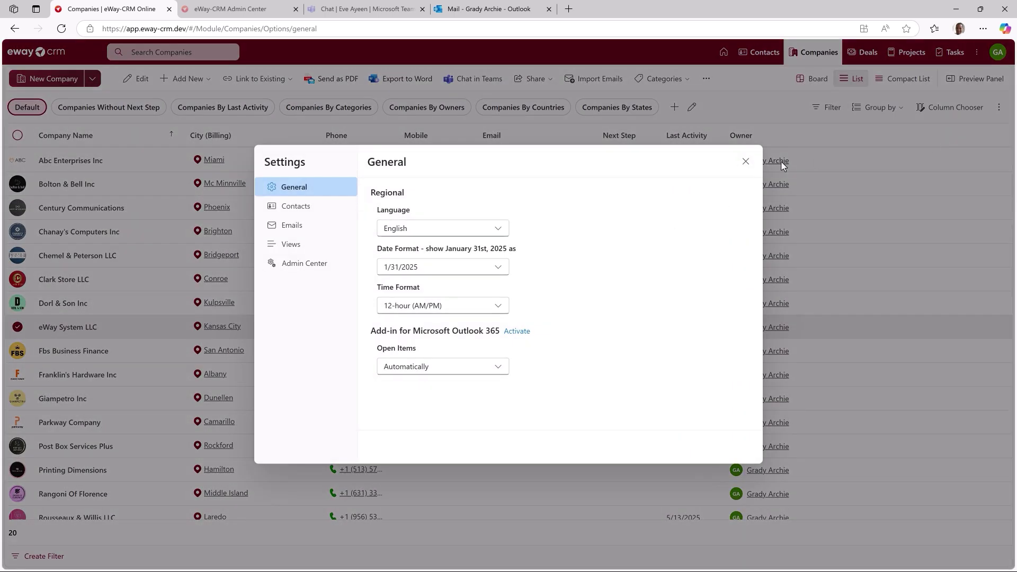
{"action": "left_click", "coordinate": [324, 228]}
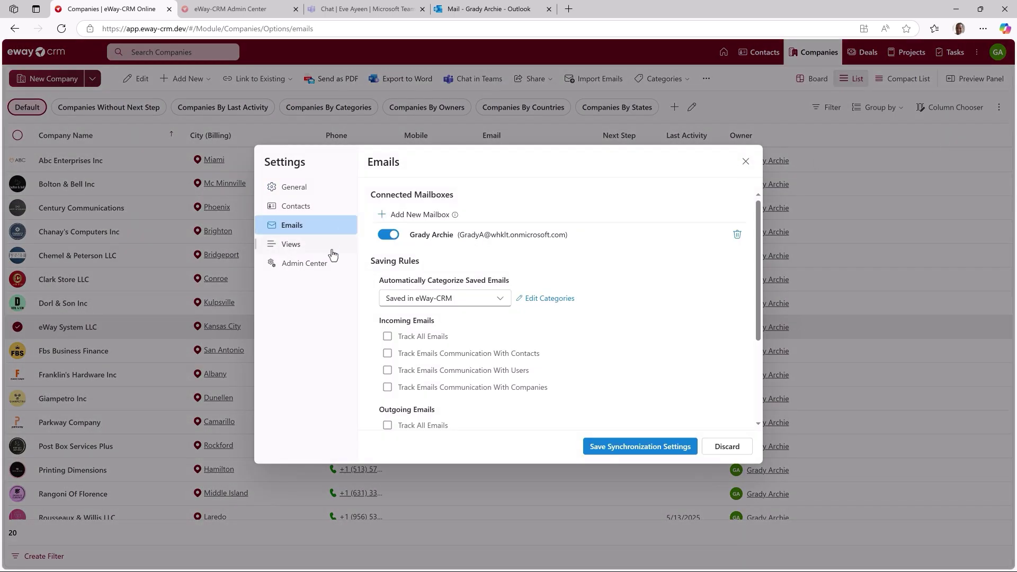
{"action": "left_click", "coordinate": [387, 388]}
{"action": "scroll", "coordinate": [387, 395], "scroll_direction": "down", "scroll_amount": 3}
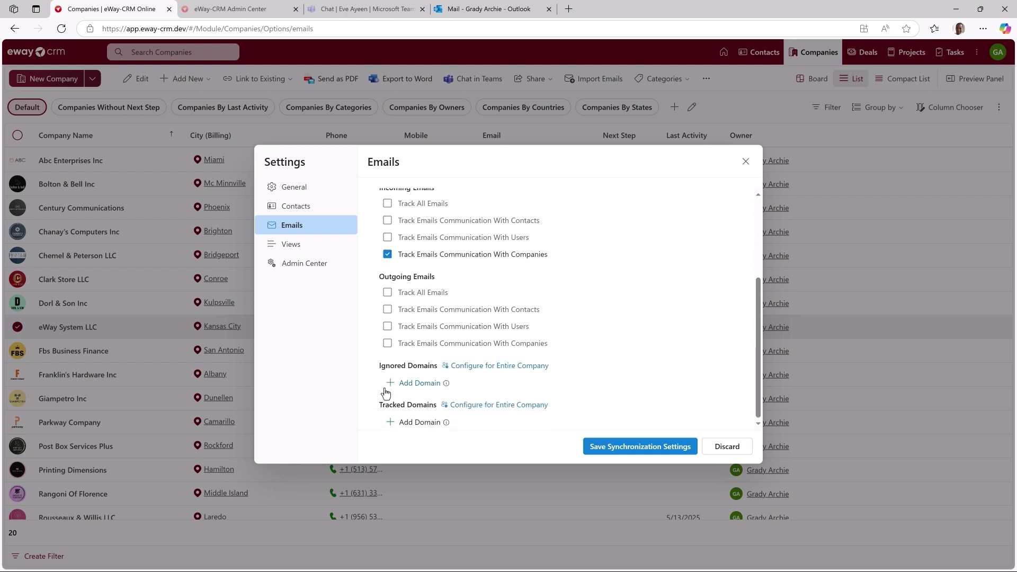
{"action": "left_click", "coordinate": [388, 347]}
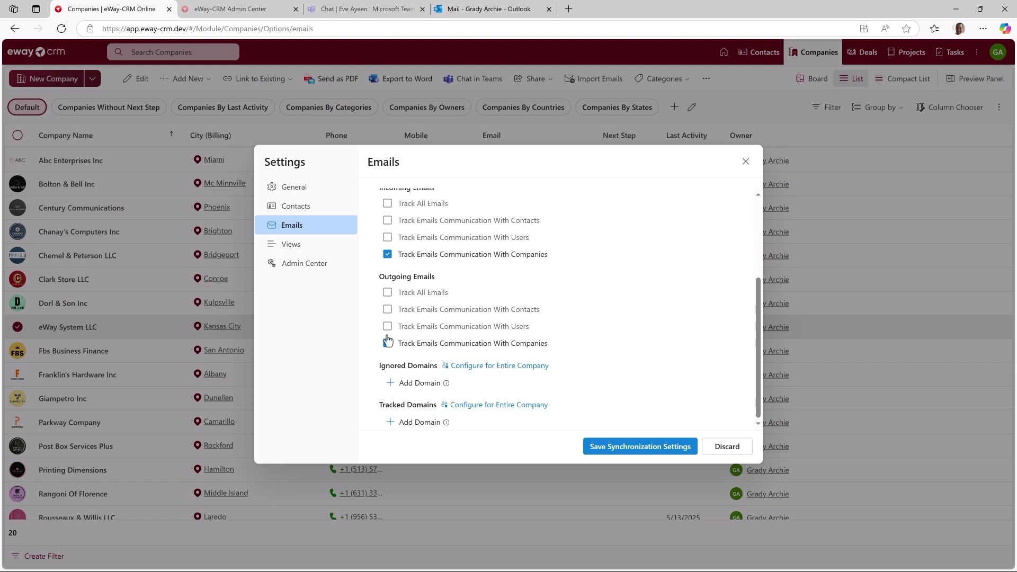
{"action": "left_click", "coordinate": [387, 293]}
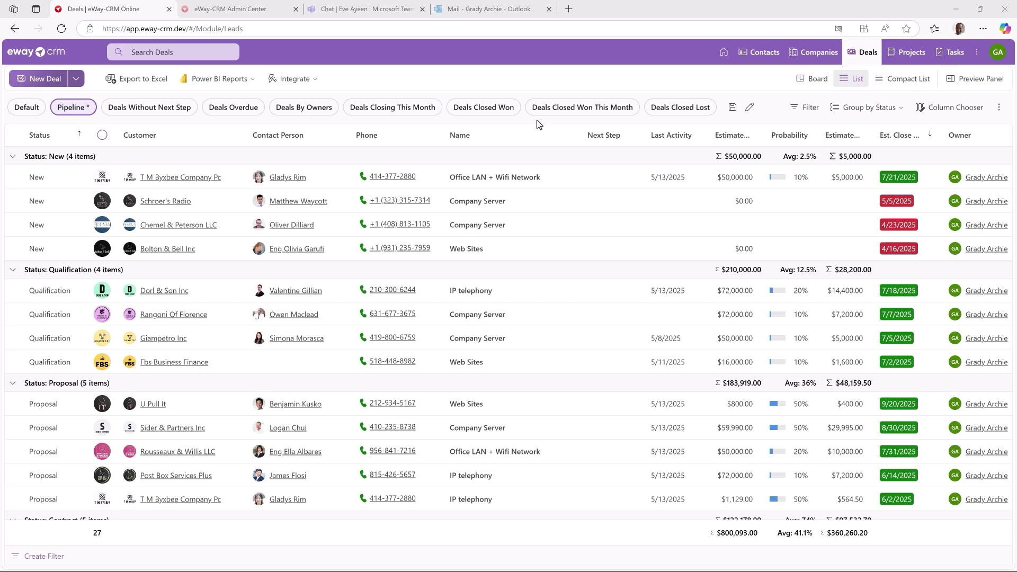
Mark the Schroer's Radio, Chemel & Peterson LLC and Bolton & Bell Inc deals as lost
{"action": "left_click", "coordinate": [526, 200]}
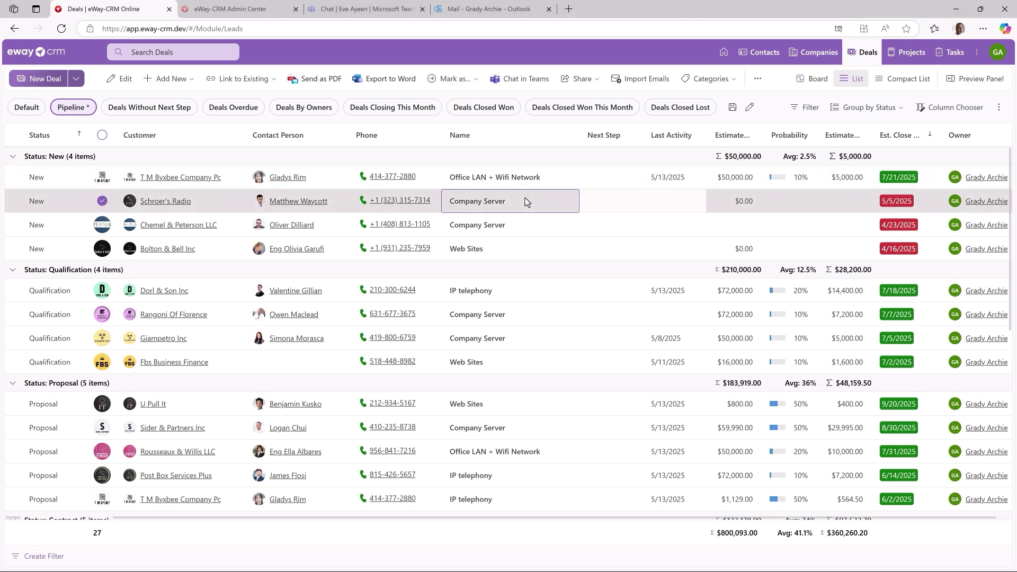
{"action": "left_click", "coordinate": [515, 245], "text": "shift"}
{"action": "right_click", "coordinate": [515, 245]}
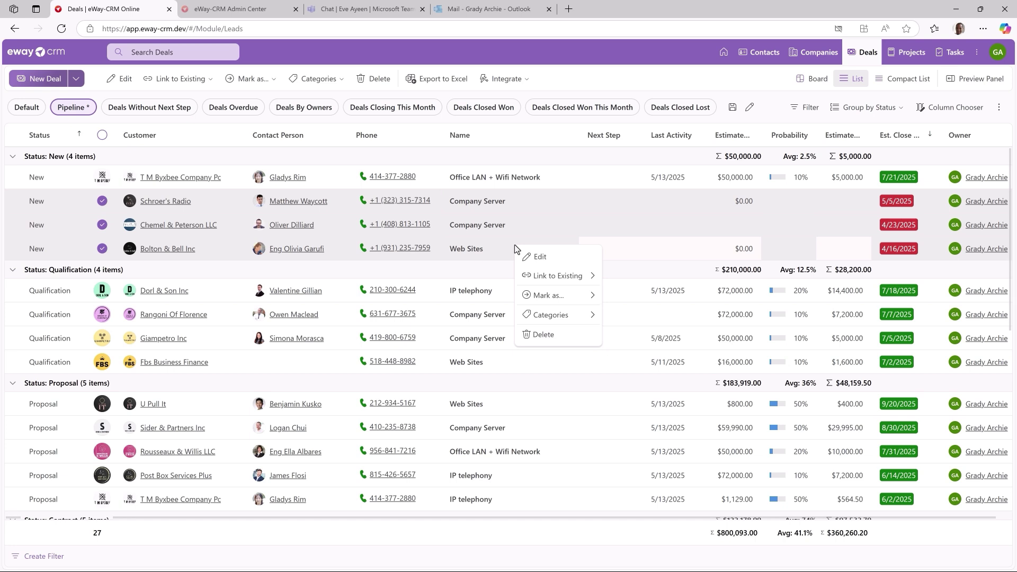
{"action": "mouse_move", "coordinate": [566, 299]}
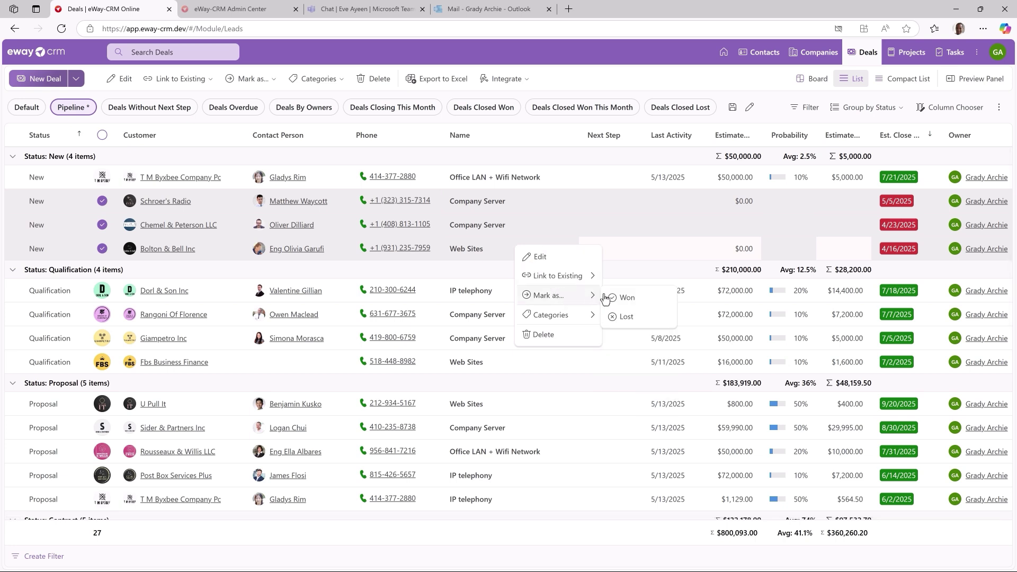
{"action": "left_click", "coordinate": [627, 317]}
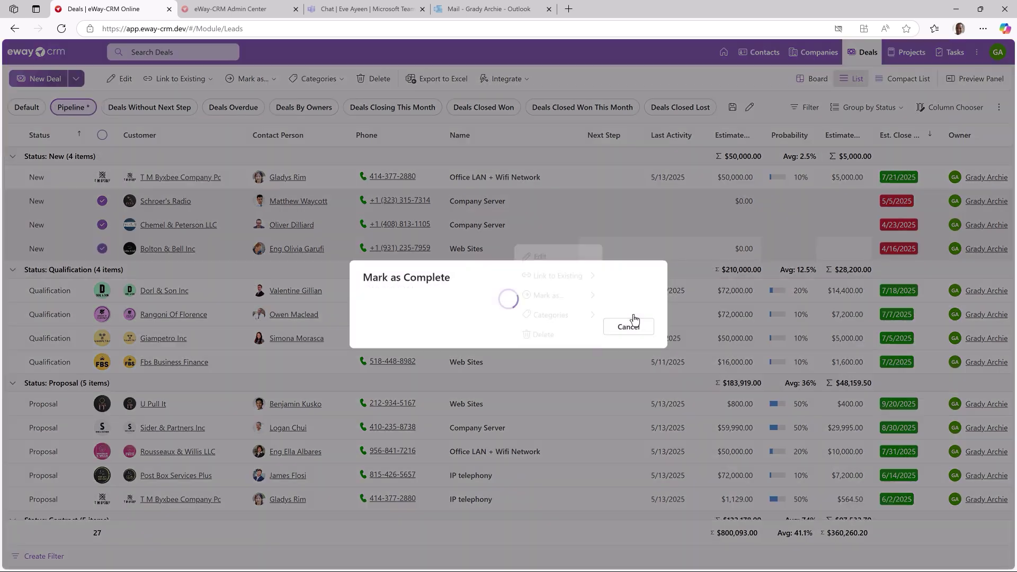
{"action": "scroll", "coordinate": [635, 319], "scroll_direction": "down", "scroll_amount": 10}
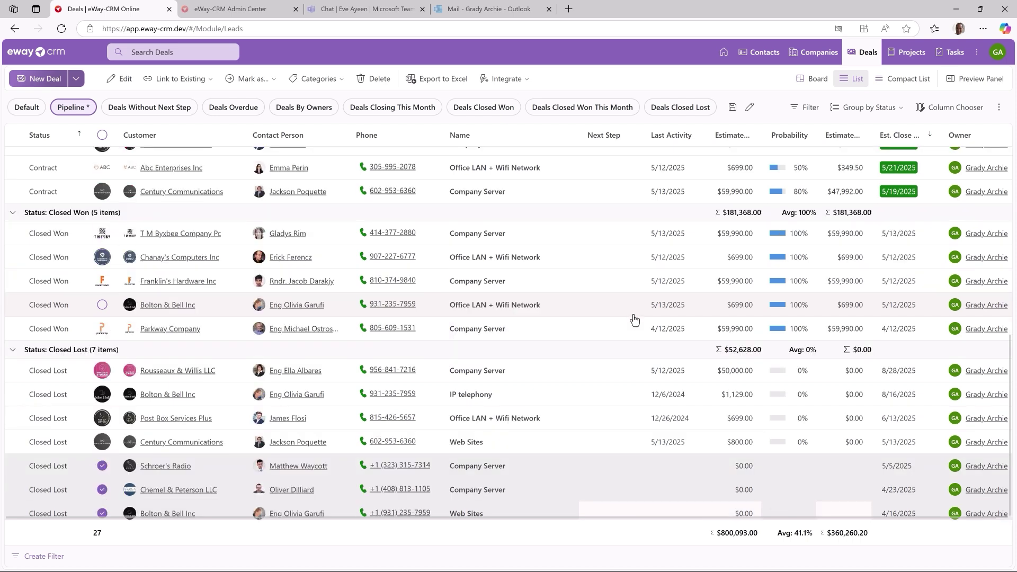
On the Projects board, mark Parkway Company's Company Server project in Invoicing as Complete
{"action": "left_click", "coordinate": [903, 58]}
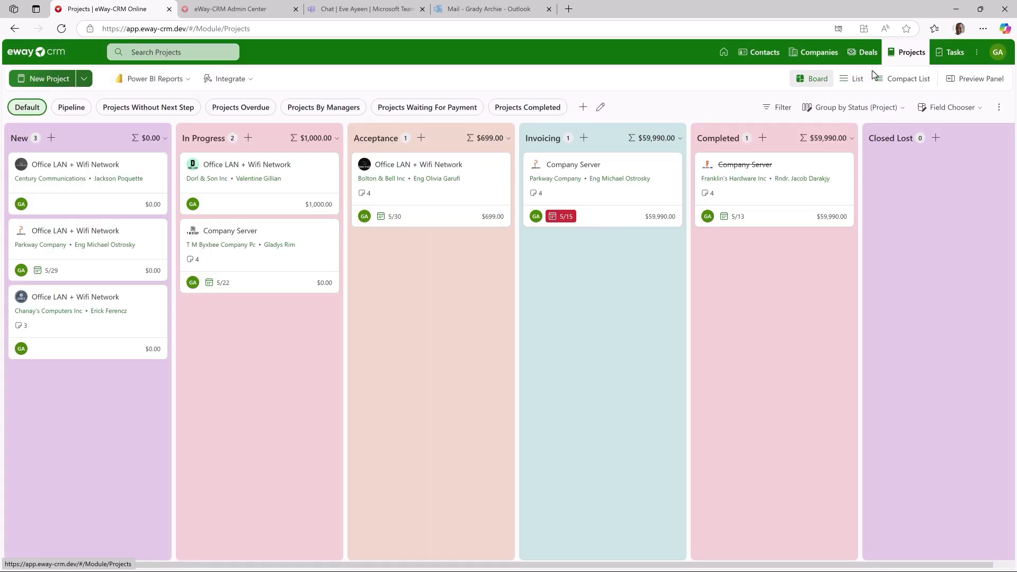
{"action": "right_click", "coordinate": [643, 197]}
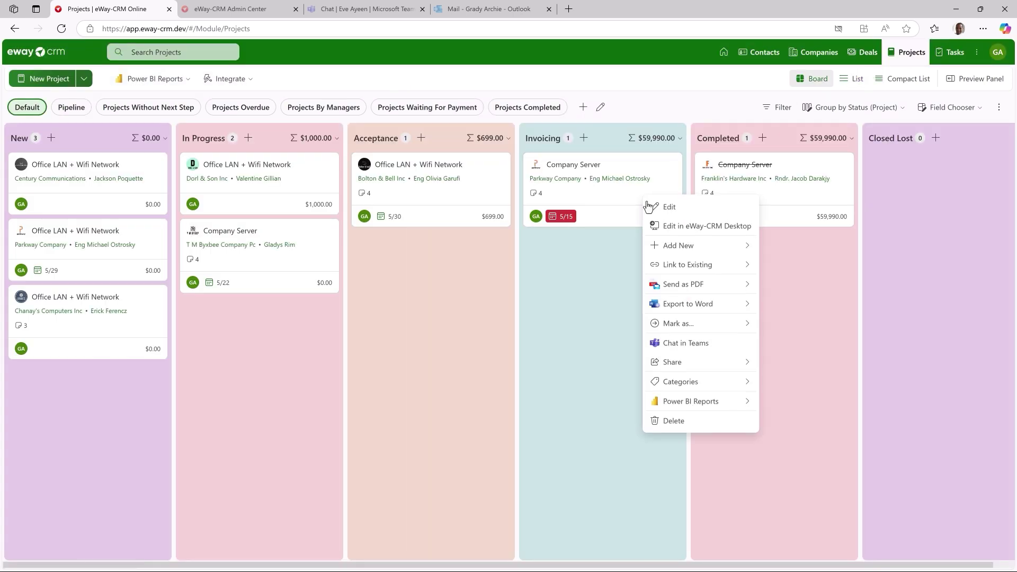
{"action": "mouse_move", "coordinate": [704, 333]}
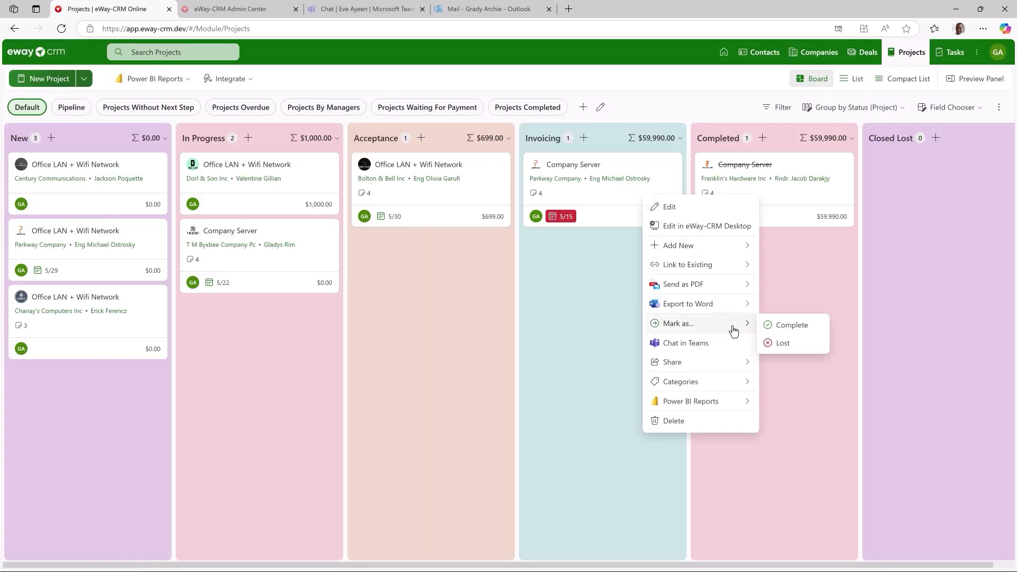
{"action": "left_click", "coordinate": [790, 329]}
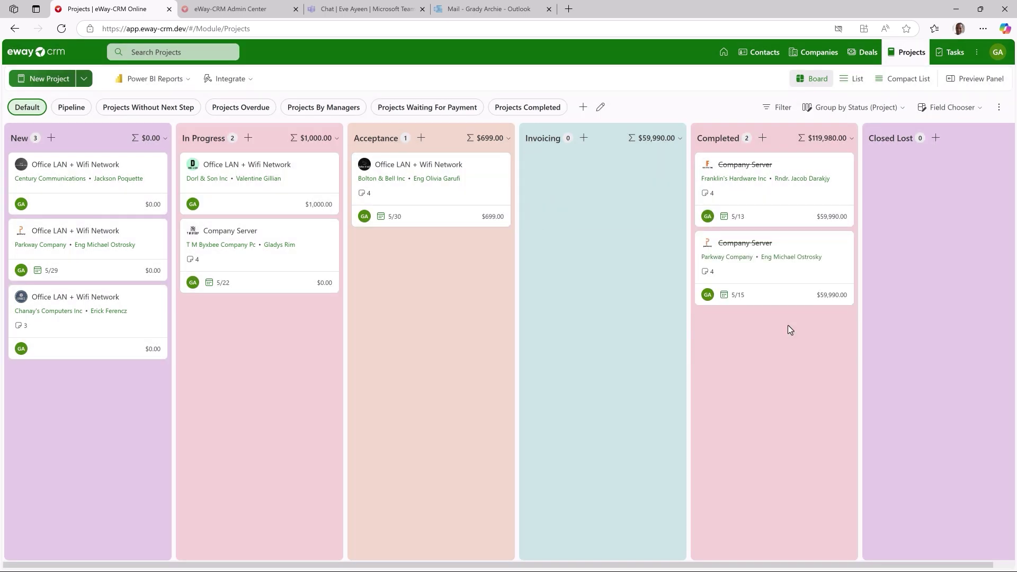
Apply the VIP category to the Rangoni Of Florence, Giampetro Inc and Sider & Partners Inc deals
{"action": "left_click", "coordinate": [859, 57]}
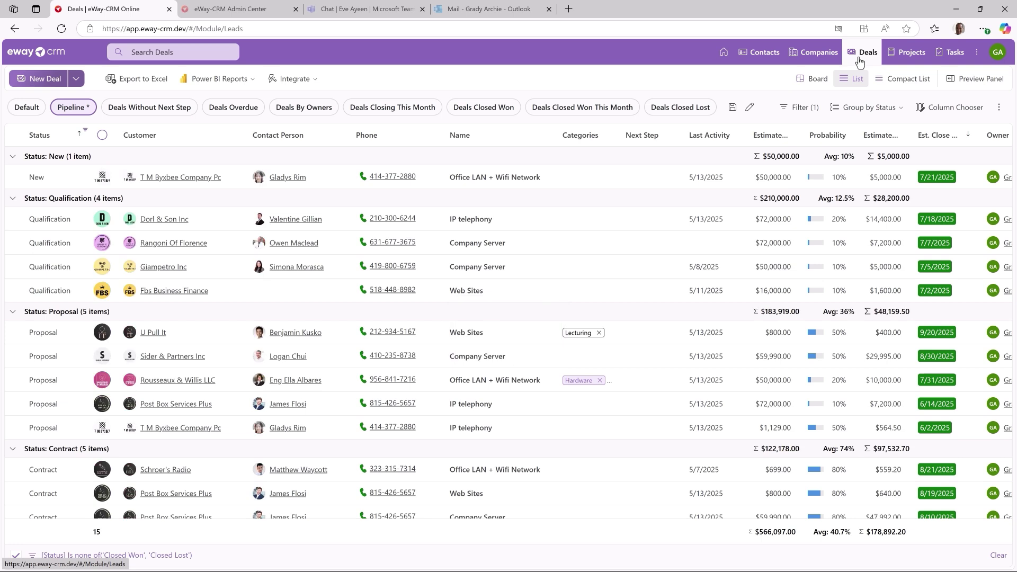
{"action": "left_click", "coordinate": [615, 246]}
{"action": "left_click", "coordinate": [610, 273]}
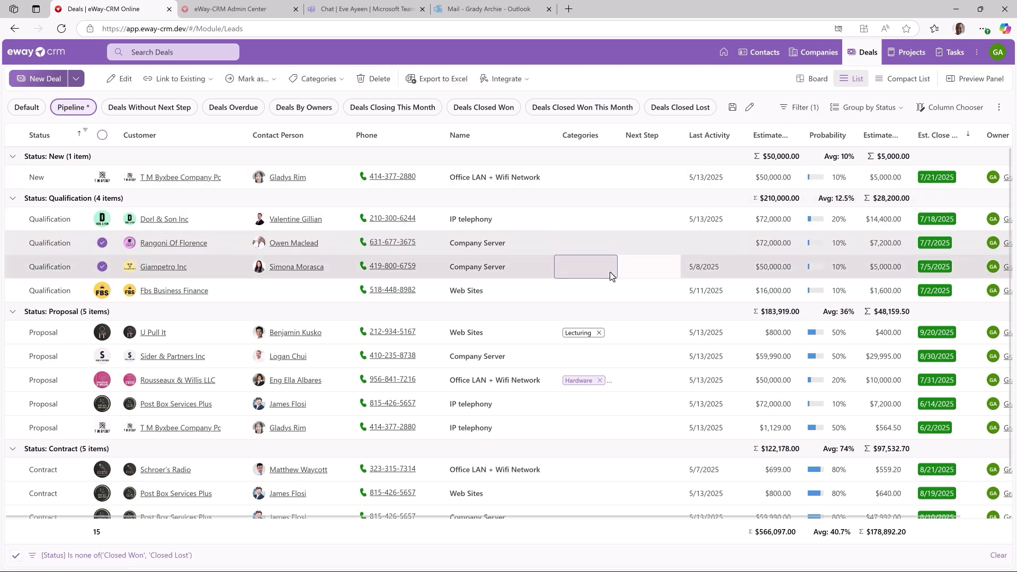
{"action": "left_click", "coordinate": [605, 359]}
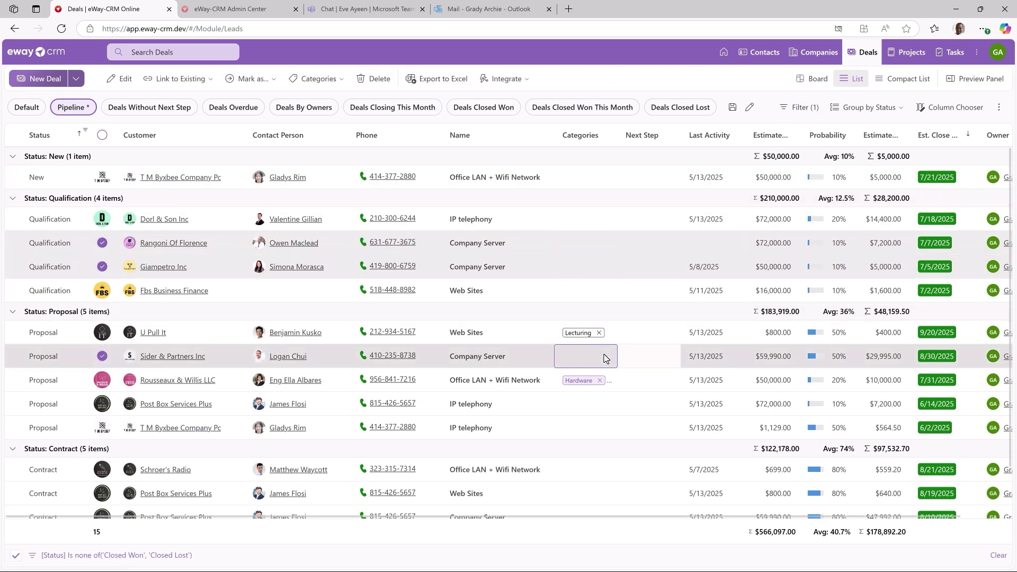
{"action": "right_click", "coordinate": [605, 359]}
{"action": "mouse_move", "coordinate": [641, 425]}
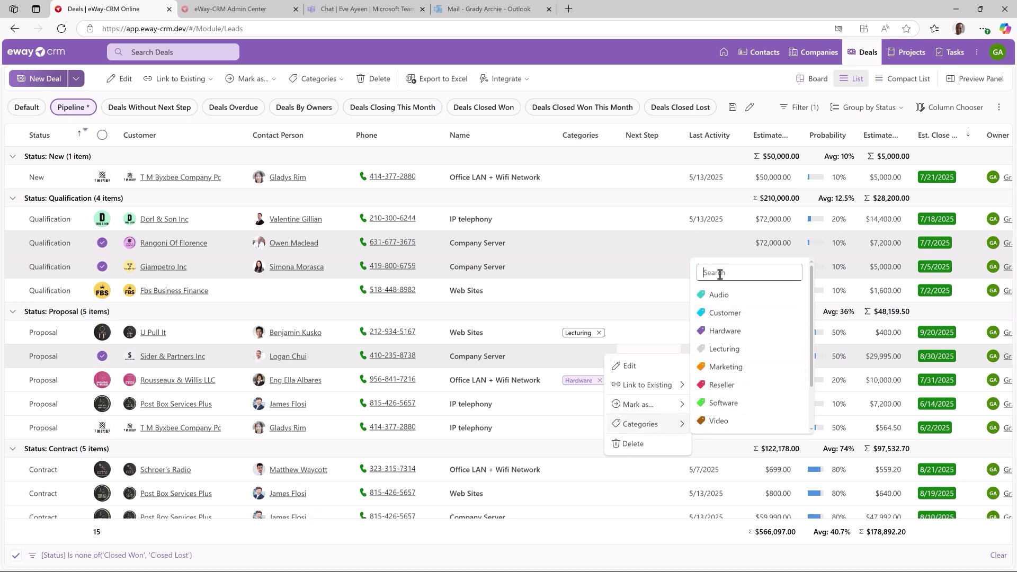
{"action": "type", "text": "VIP"}
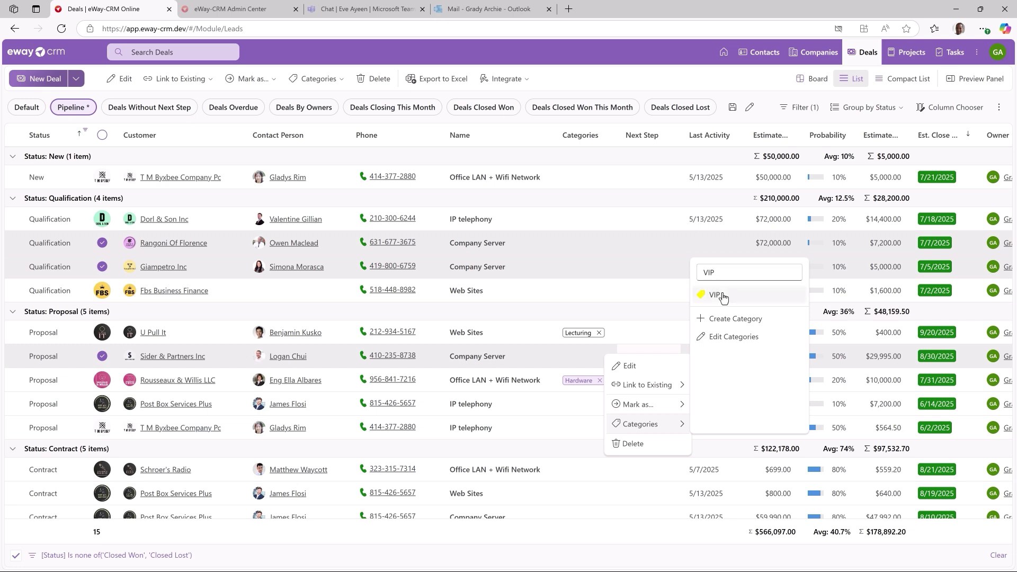
{"action": "left_click", "coordinate": [723, 296]}
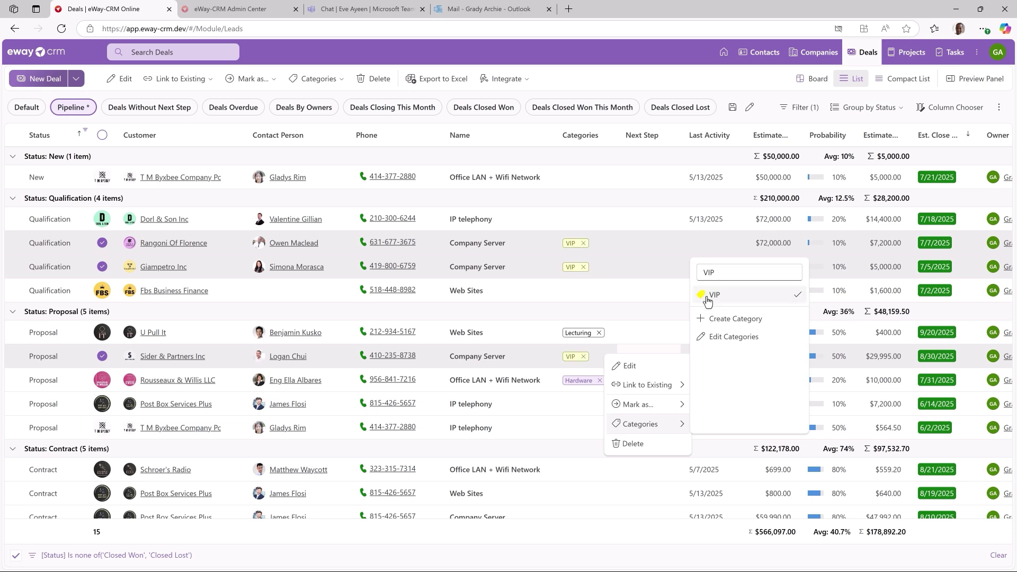
{"action": "left_click", "coordinate": [666, 308]}
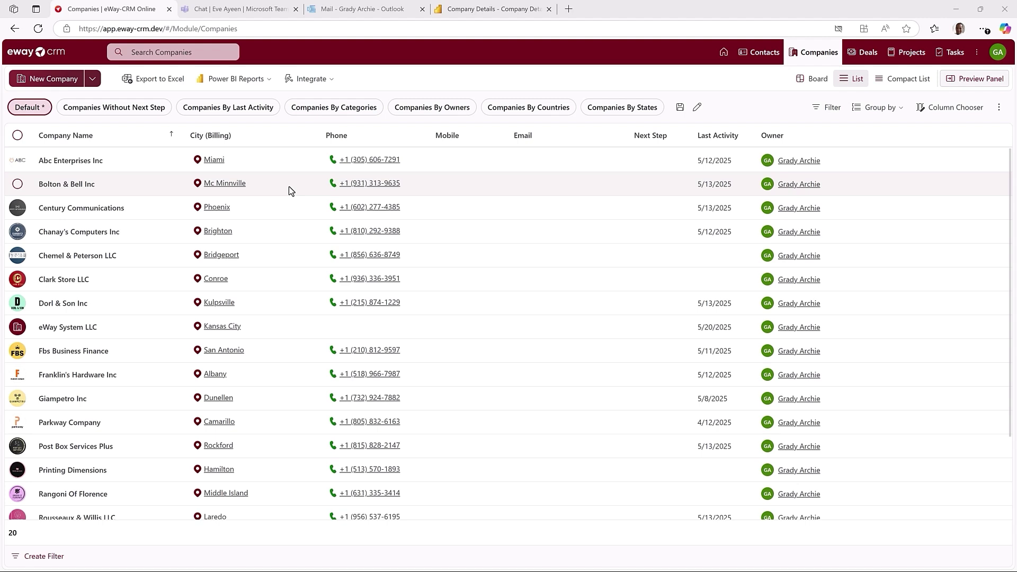
Pin the CFO Dashboard Power BI report to the Companies module
{"action": "left_click", "coordinate": [249, 82]}
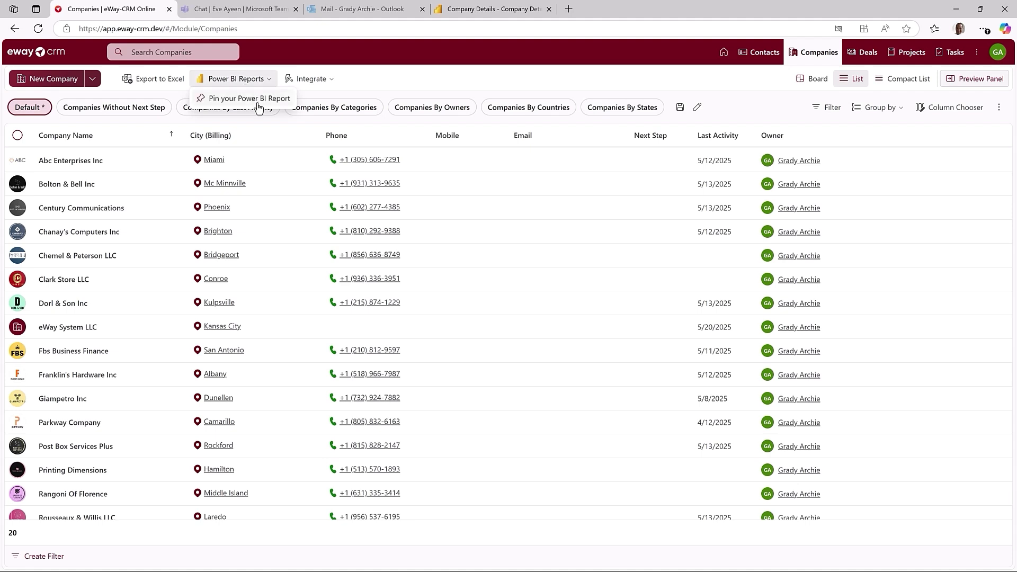
{"action": "left_click", "coordinate": [258, 106]}
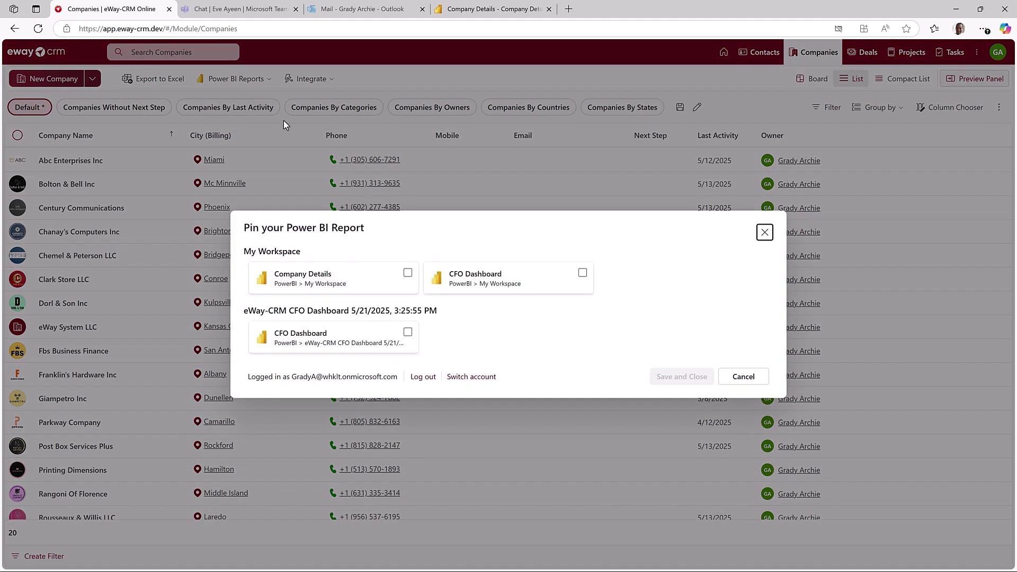
{"action": "left_click", "coordinate": [582, 274]}
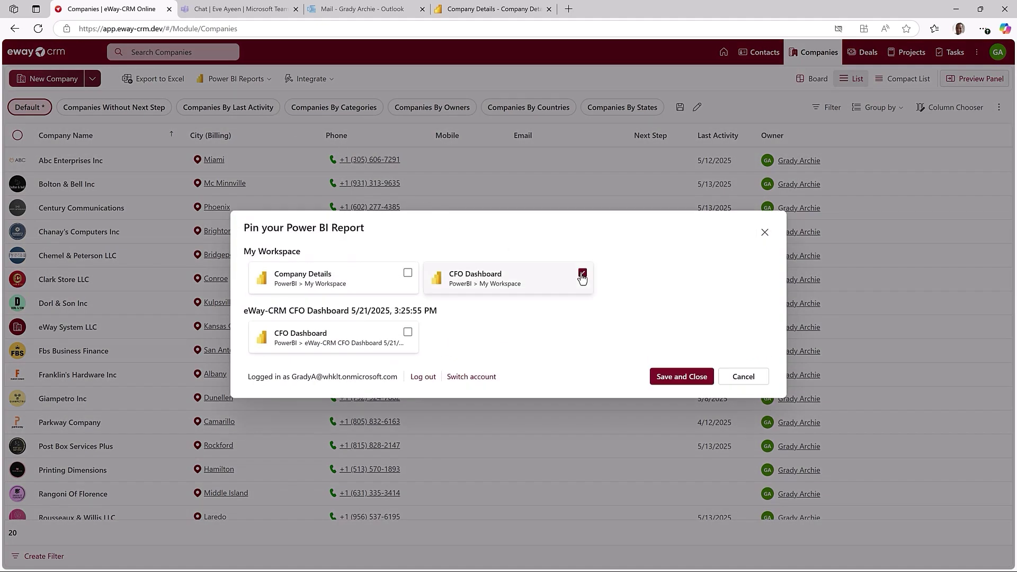
{"action": "left_click", "coordinate": [672, 381]}
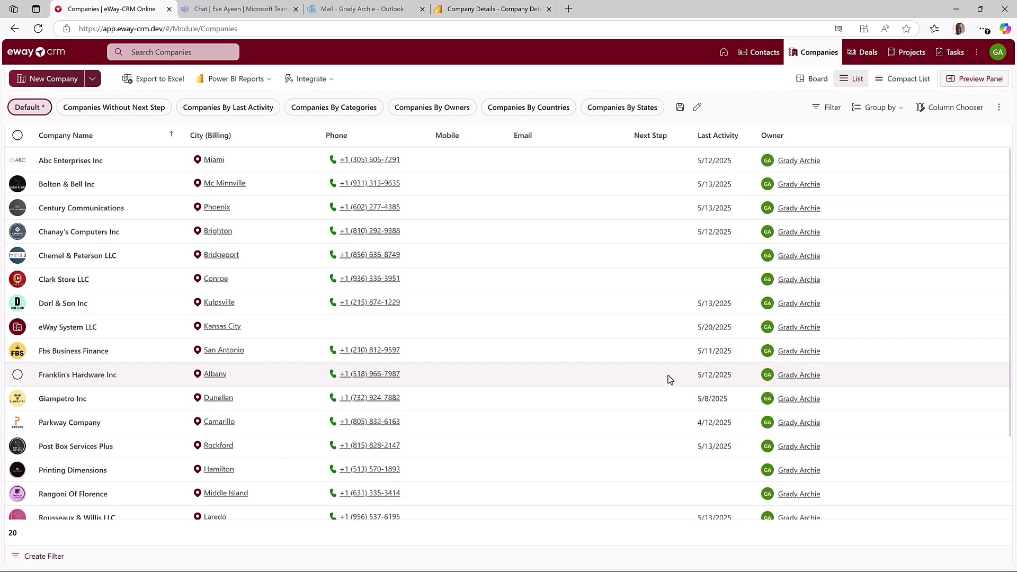
Open the pinned CFO Dashboard report from Power BI Reports, then close it
{"action": "left_click", "coordinate": [250, 82]}
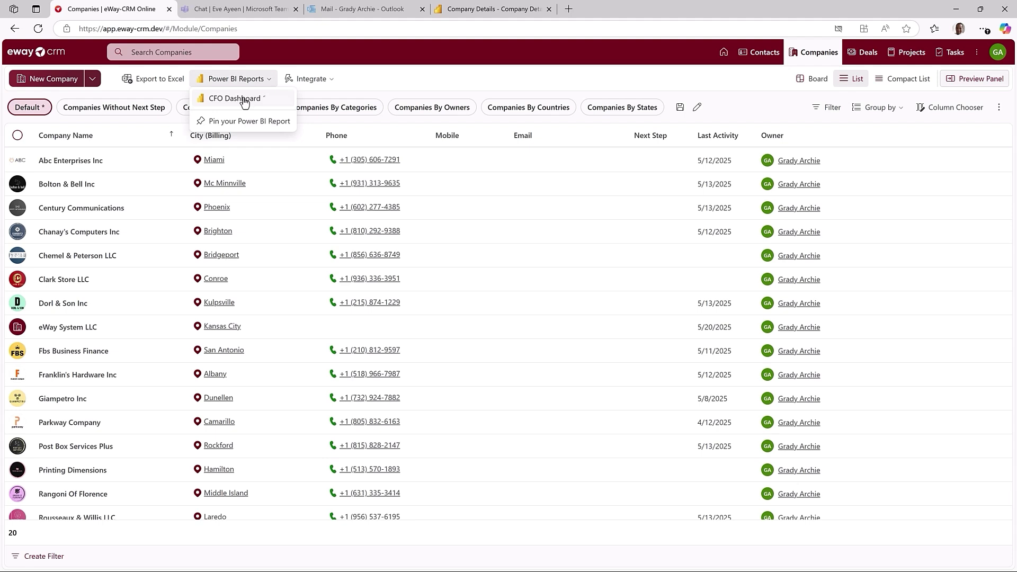
{"action": "left_click", "coordinate": [243, 99]}
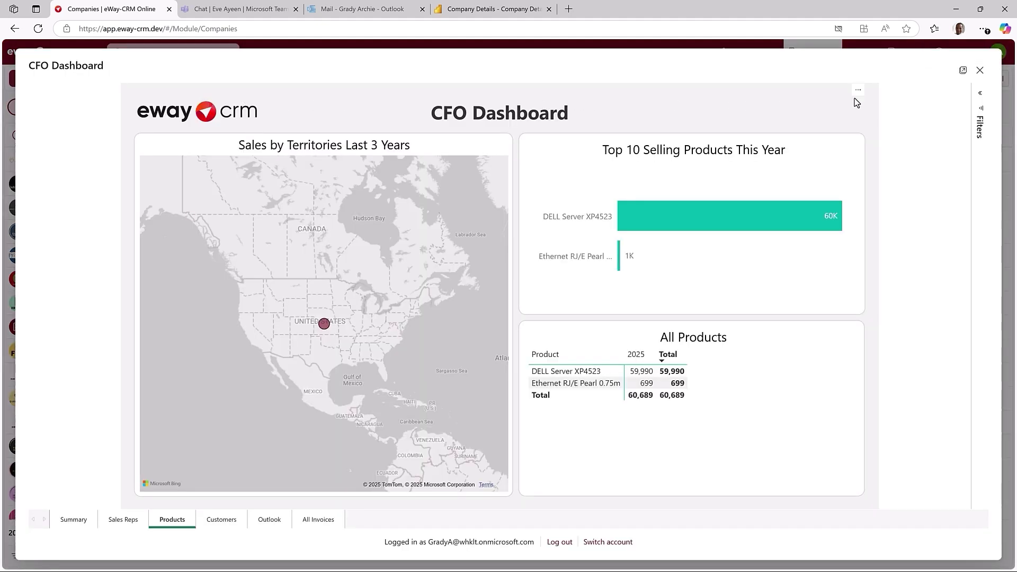
{"action": "left_click", "coordinate": [980, 70]}
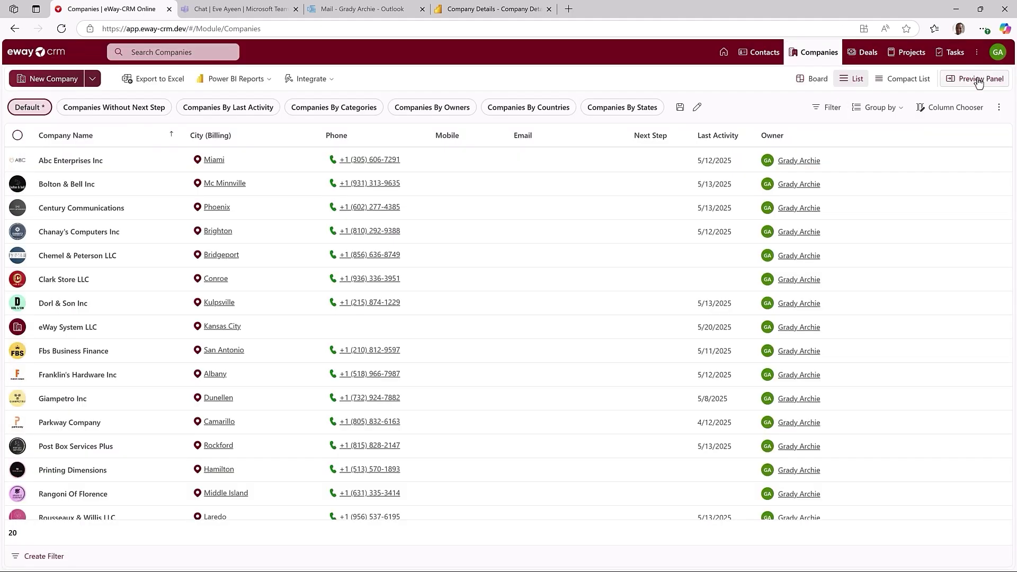
Pin the Company Details Power BI report to company records via Clark Store LLC's Power BI Reports menu
{"action": "right_click", "coordinate": [144, 283]}
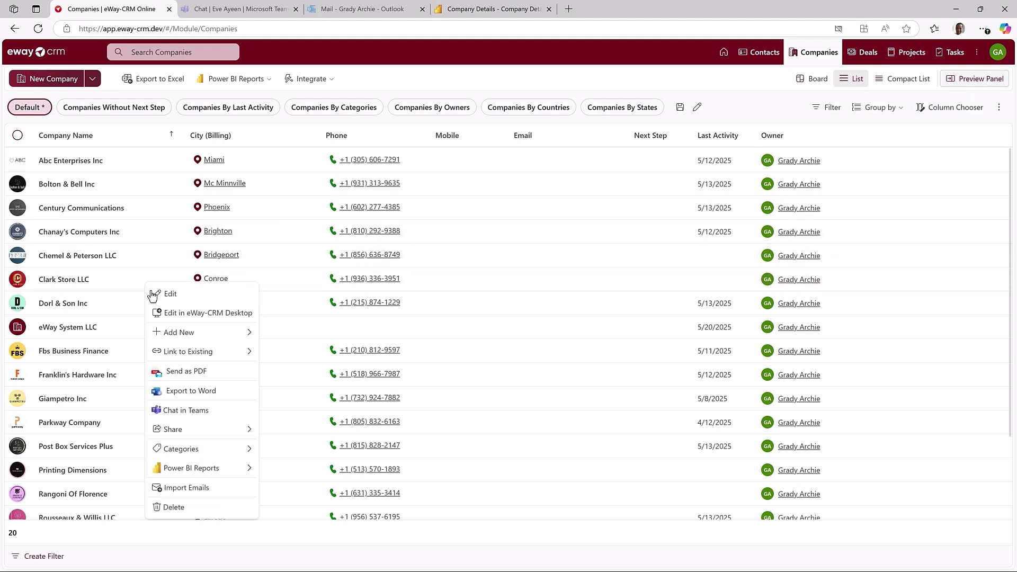
{"action": "mouse_move", "coordinate": [212, 473]}
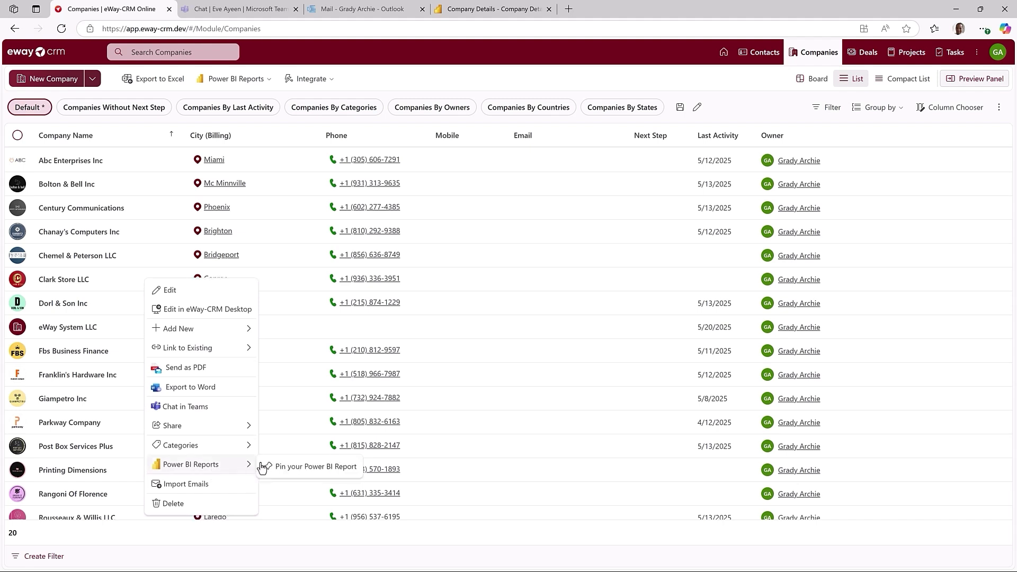
{"action": "left_click", "coordinate": [281, 470]}
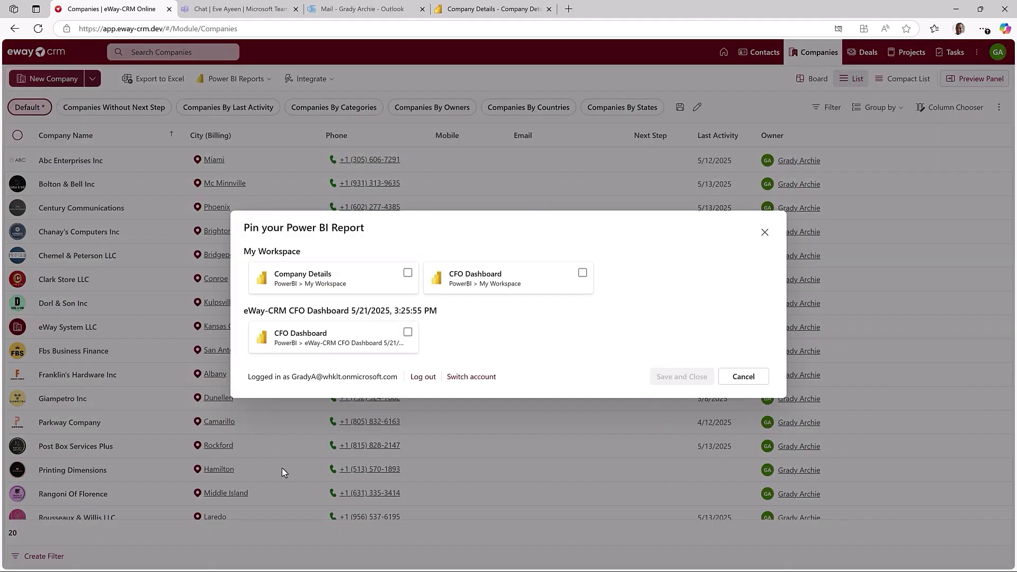
{"action": "left_click", "coordinate": [408, 274]}
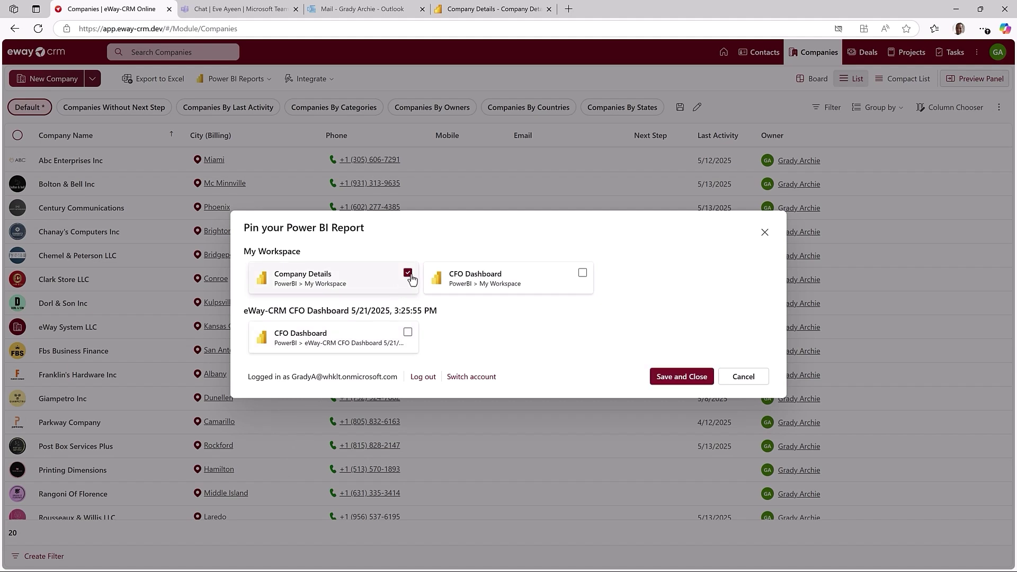
{"action": "left_click", "coordinate": [669, 377]}
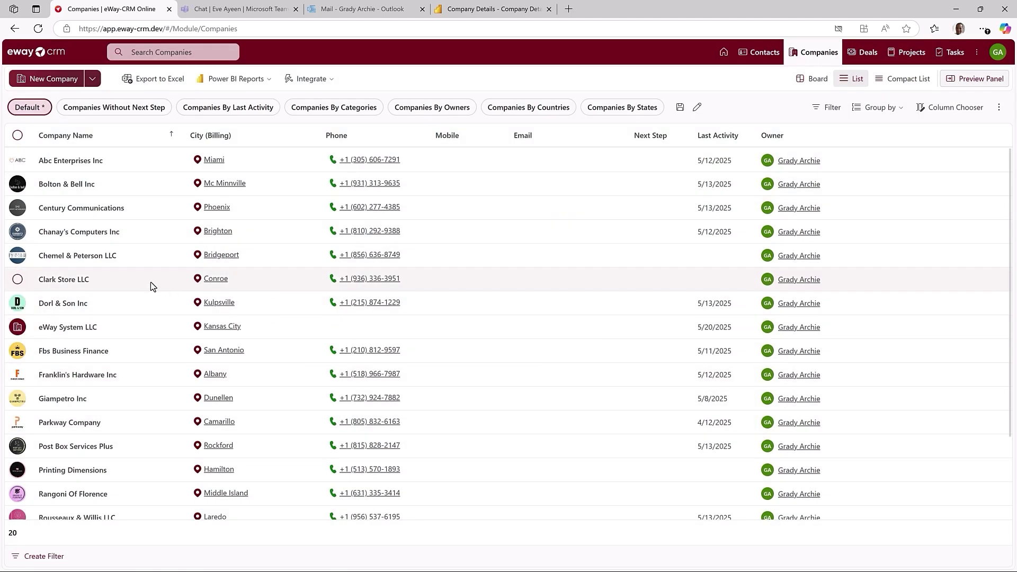
View the Company Details report for Clark Store LLC, then close it
{"action": "right_click", "coordinate": [147, 280]}
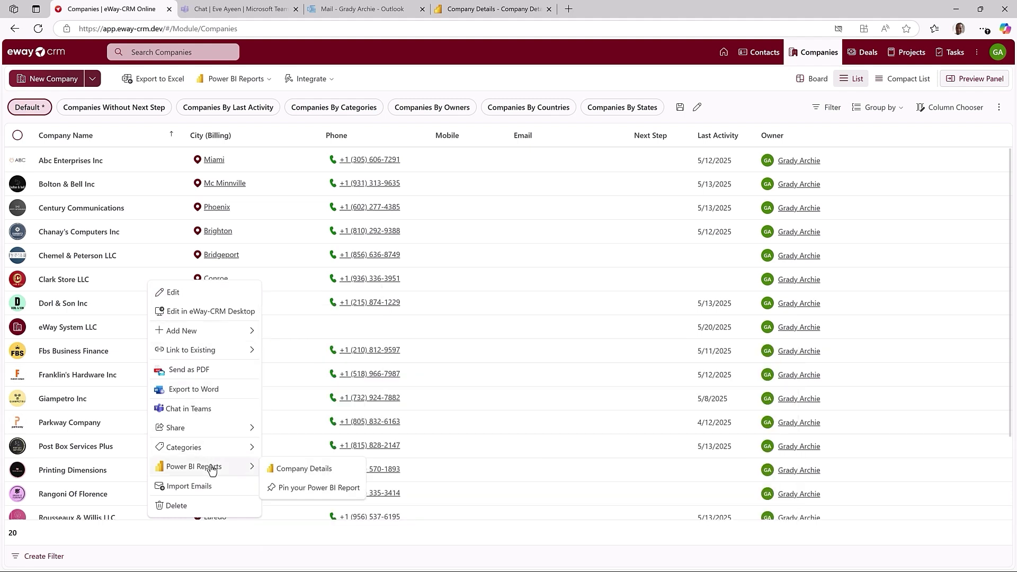
{"action": "left_click", "coordinate": [304, 470]}
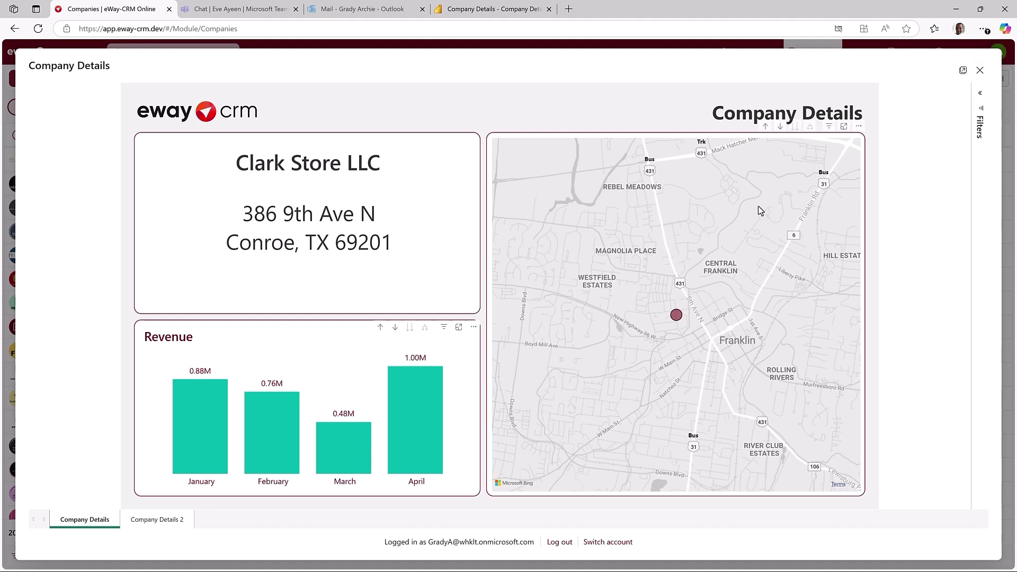
{"action": "left_click", "coordinate": [979, 75]}
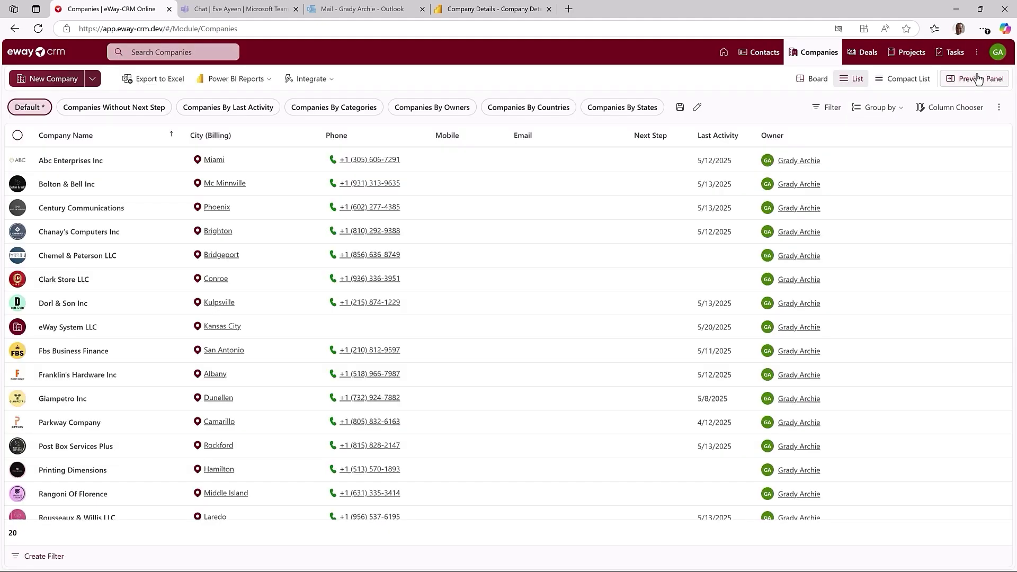